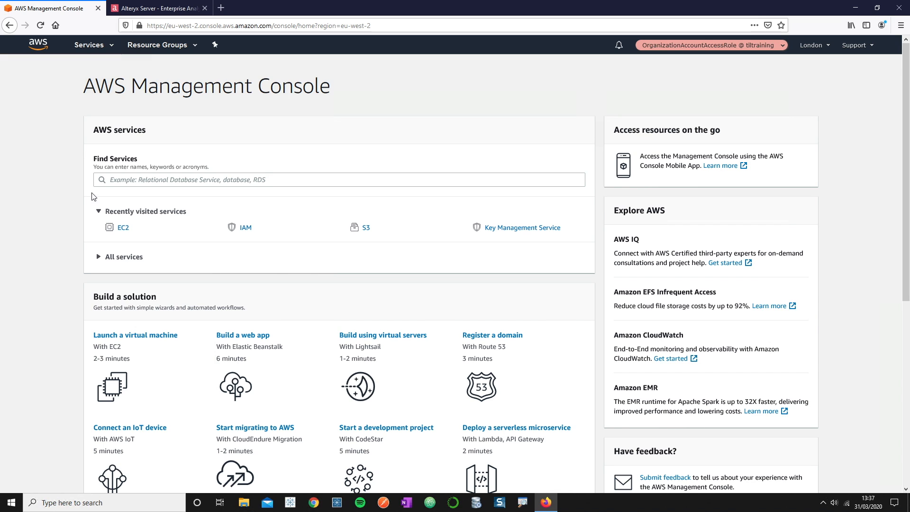
- Open the EC2 dashboard from Recently visited services and start the Launch instance wizard
click(121, 228)
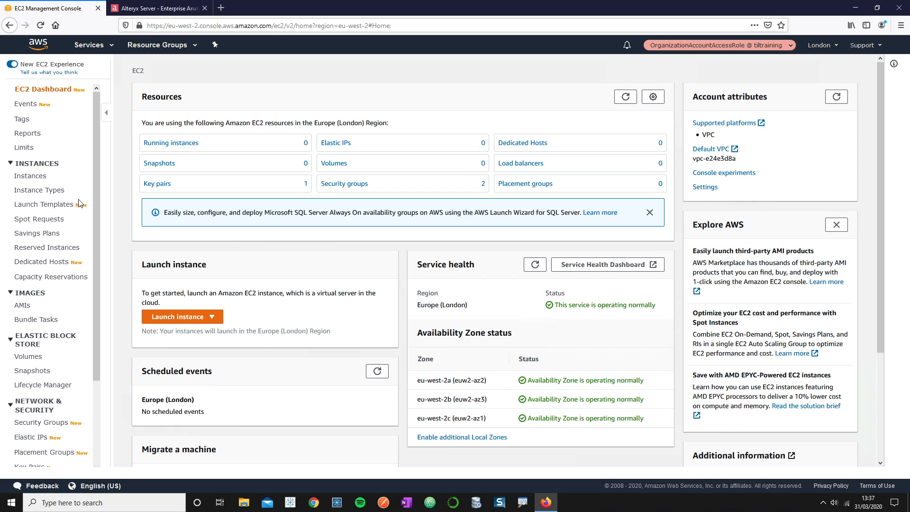
click(198, 316)
click(207, 335)
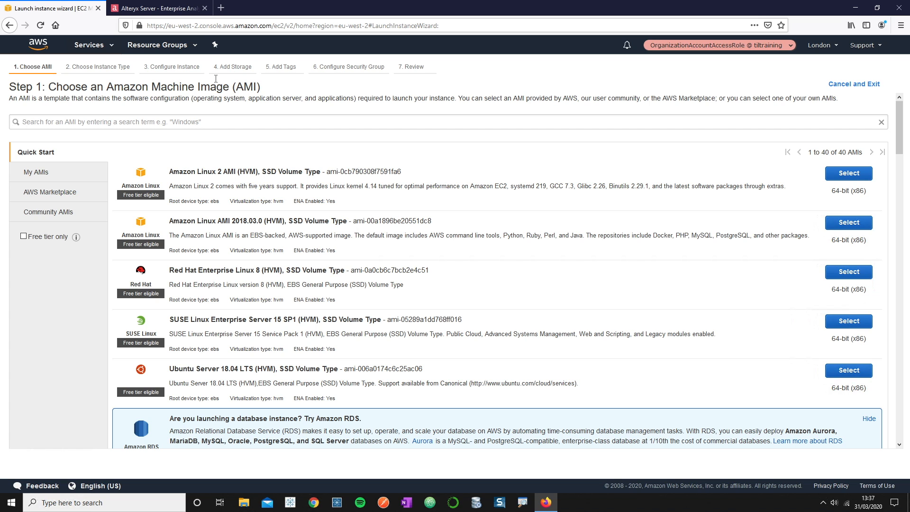
click(171, 10)
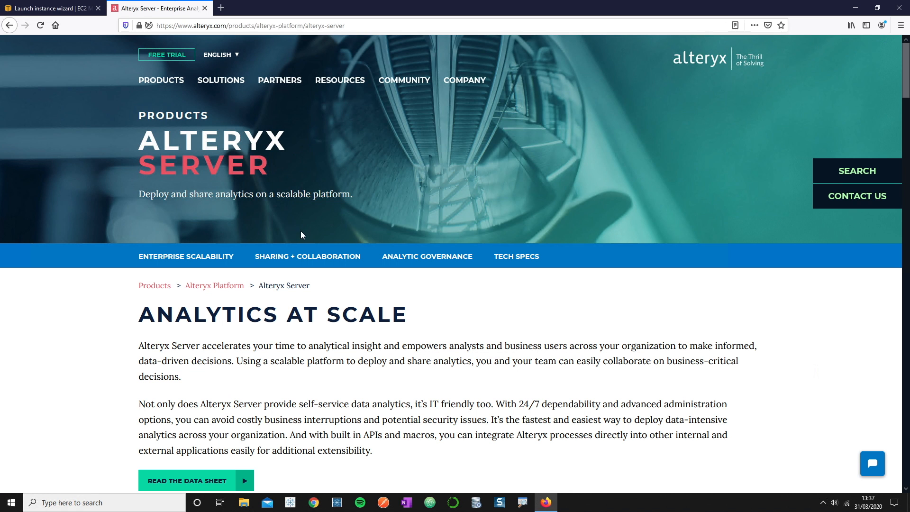
scroll(388, 335, down, 10)
scroll(388, 336, down, 15)
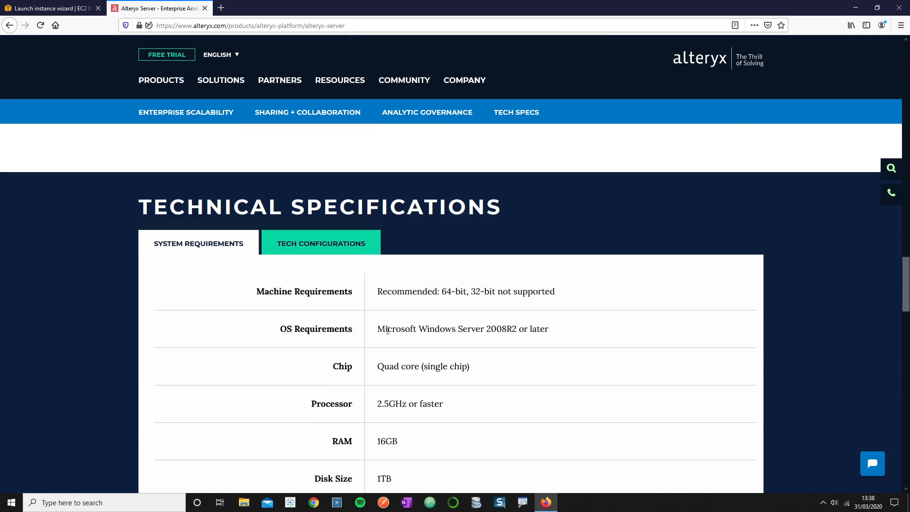
scroll(388, 330, down, 2)
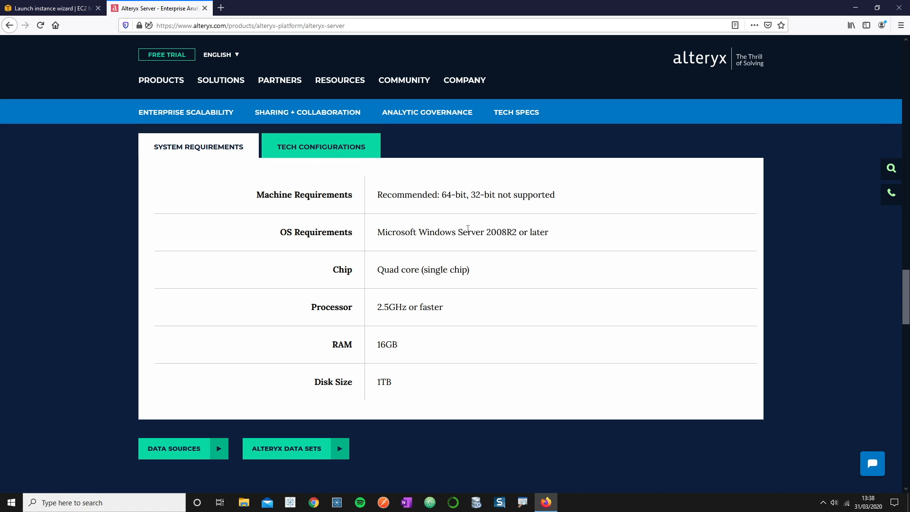
click(67, 9)
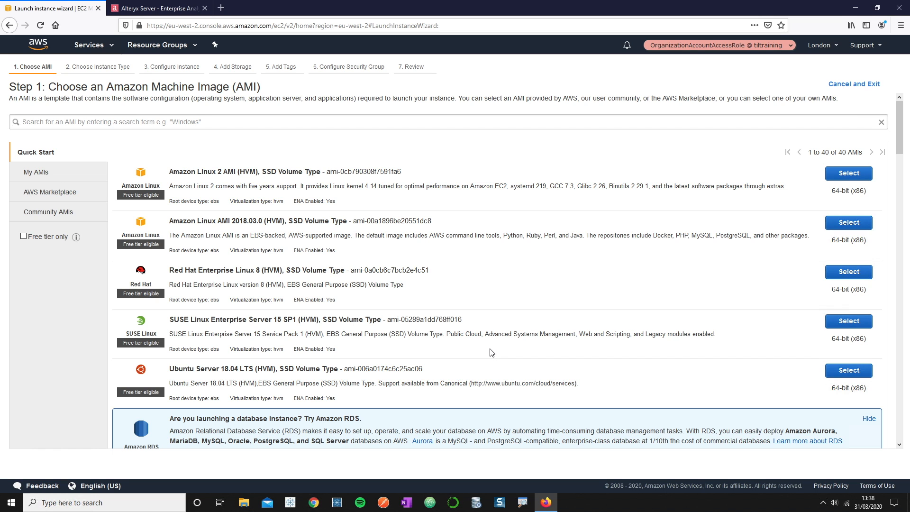
- Select the Microsoft Windows Server 2019 Base AMI
scroll(492, 353, down, 6)
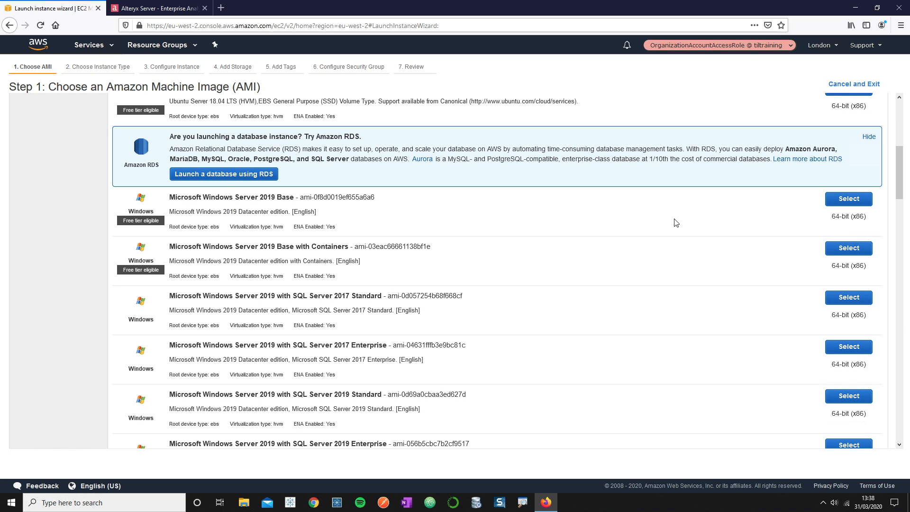
click(837, 203)
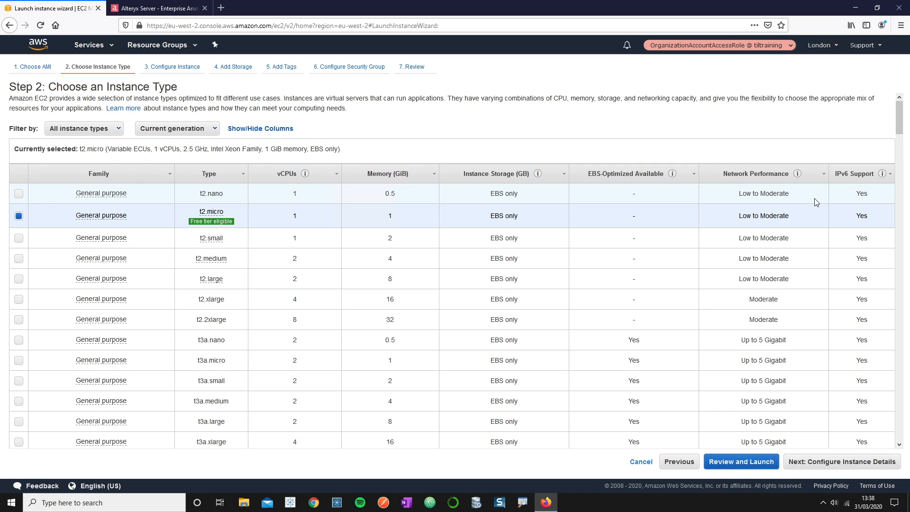
- Filter the instance type list to General purpose families only
click(99, 131)
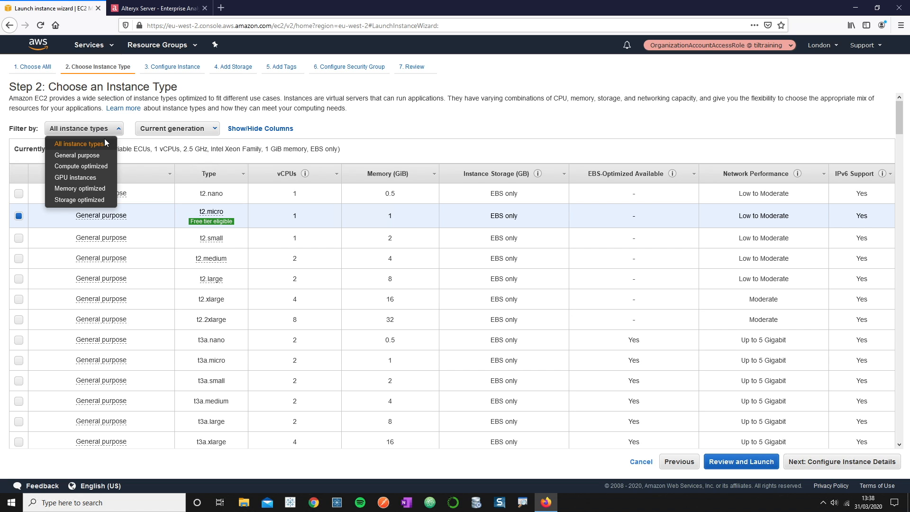
click(90, 154)
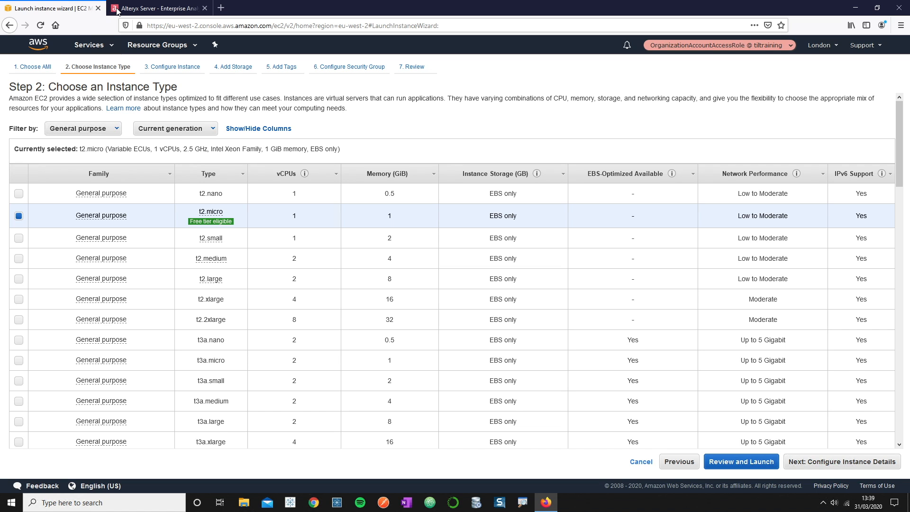
- Check the Alteryx Server requirements: 64-bit, quad core, 16GB RAM, 1TB disk
click(156, 8)
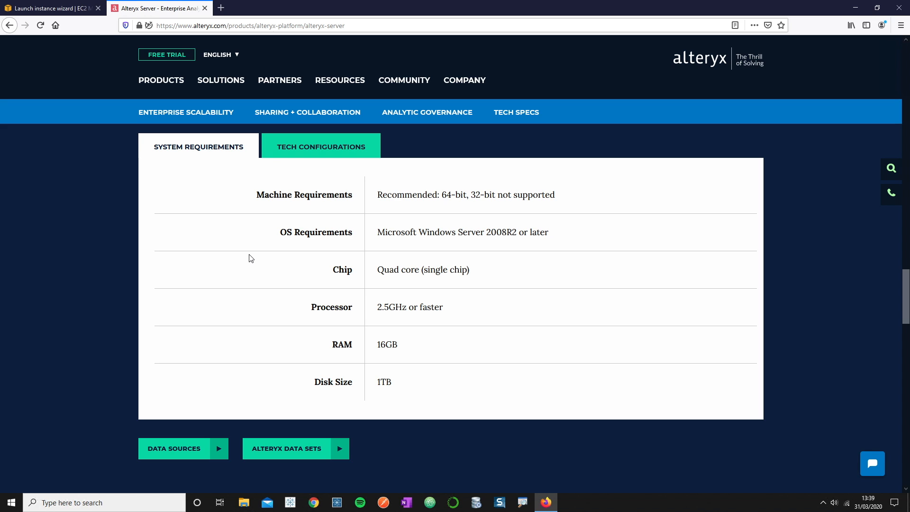
- Back in EC2, choose the m5.2xlarge instance type and continue to Configure Instance Details
click(23, 13)
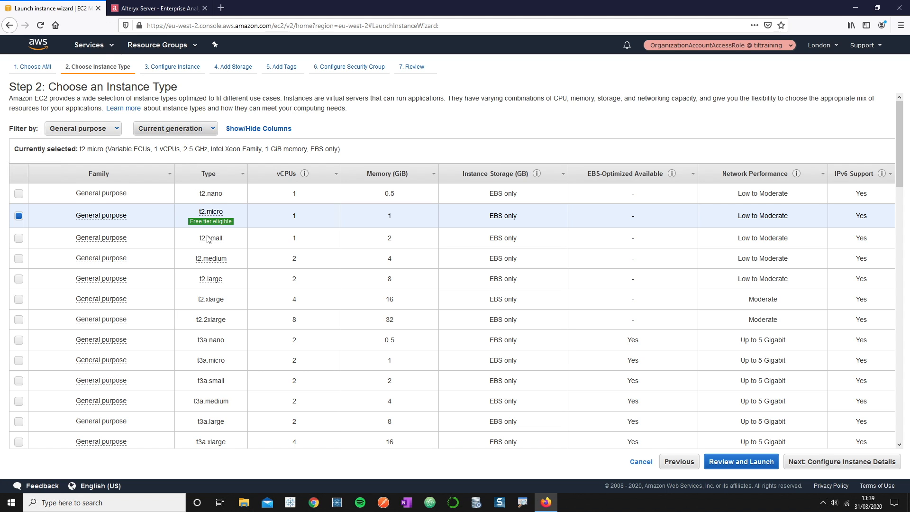
scroll(240, 301, down, 10)
scroll(241, 302, down, 4)
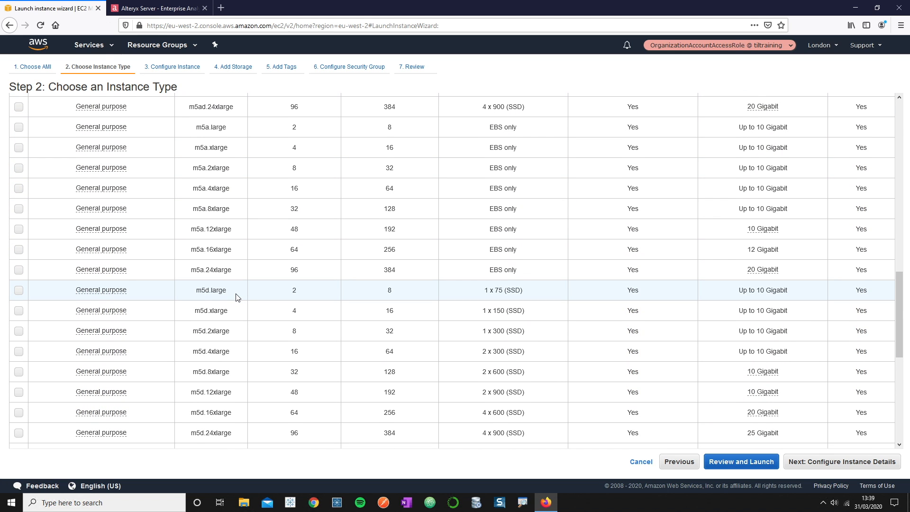
scroll(227, 273, down, 10)
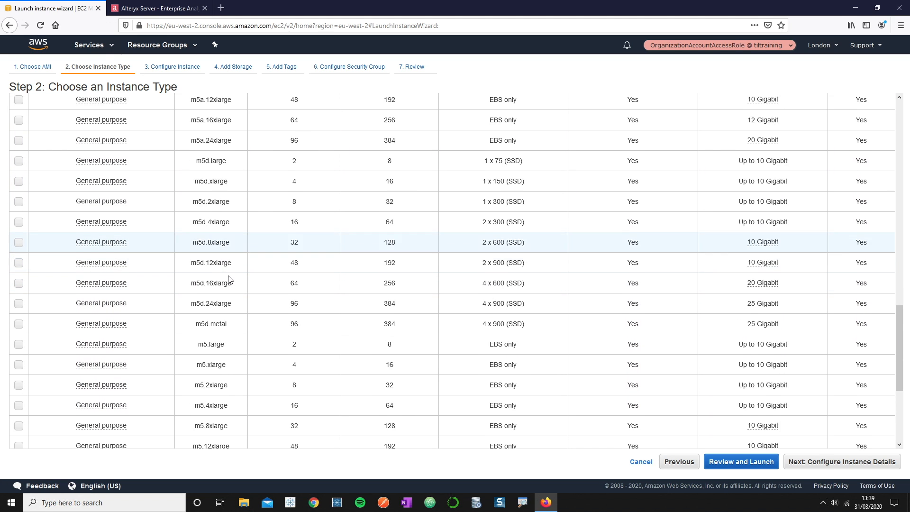
click(19, 236)
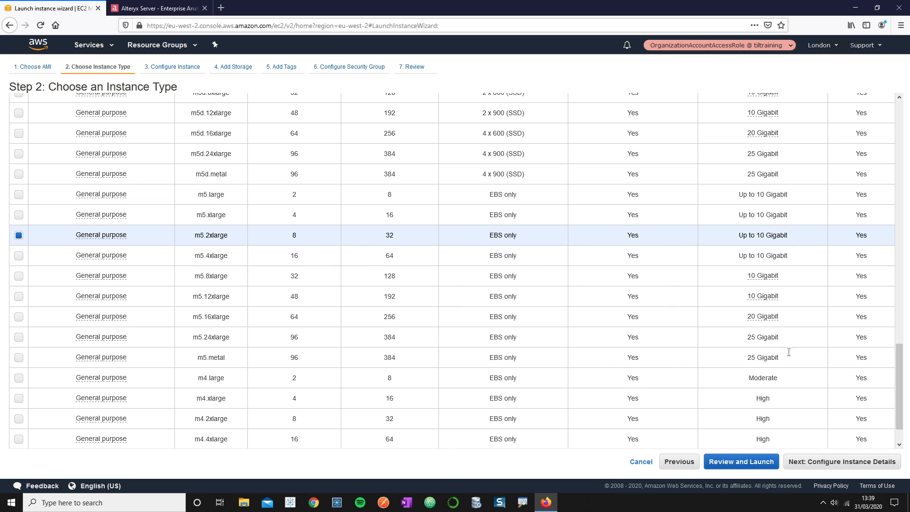
click(829, 461)
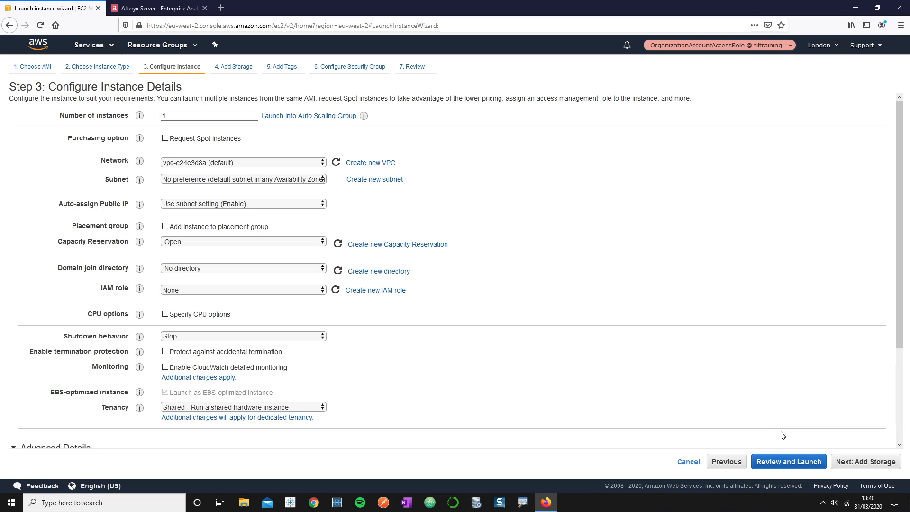
- Advance to Add Storage and recheck the Alteryx Server 1TB disk requirement
click(861, 463)
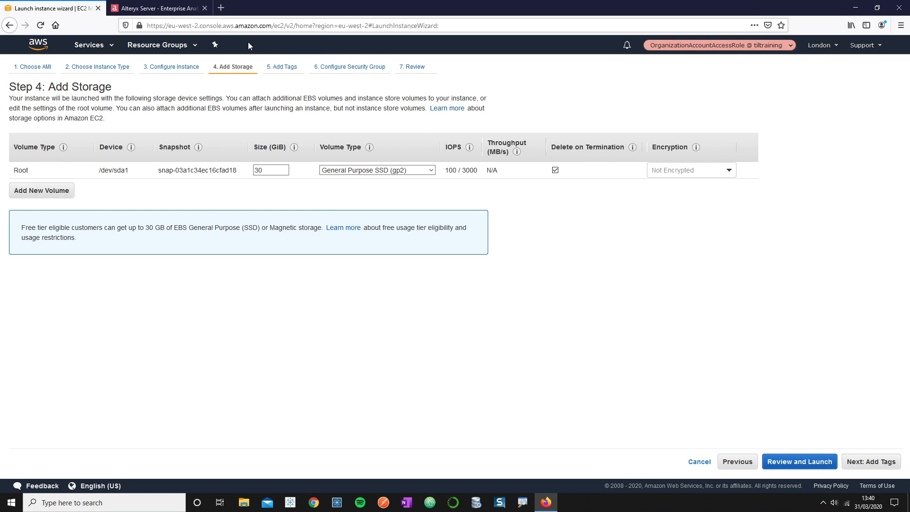
click(185, 11)
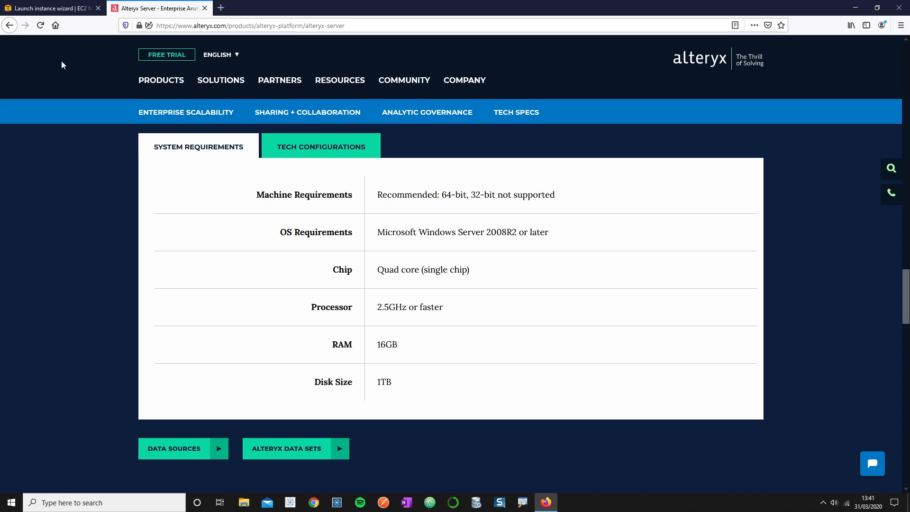
- Return to the EC2 wizard's Add Storage step showing the 30 GiB gp2 root volume
click(58, 13)
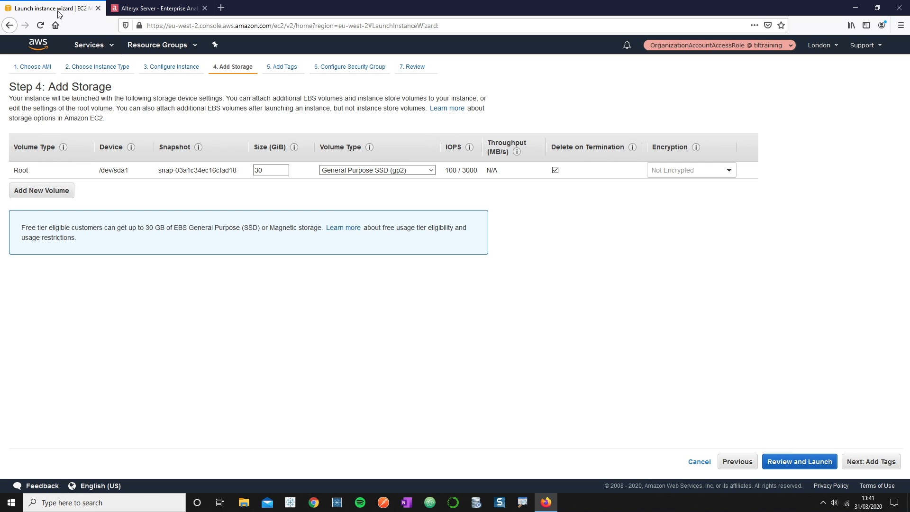
- Add a 1000 GiB EBS volume deleted on termination, then proceed to Add Tags
click(55, 195)
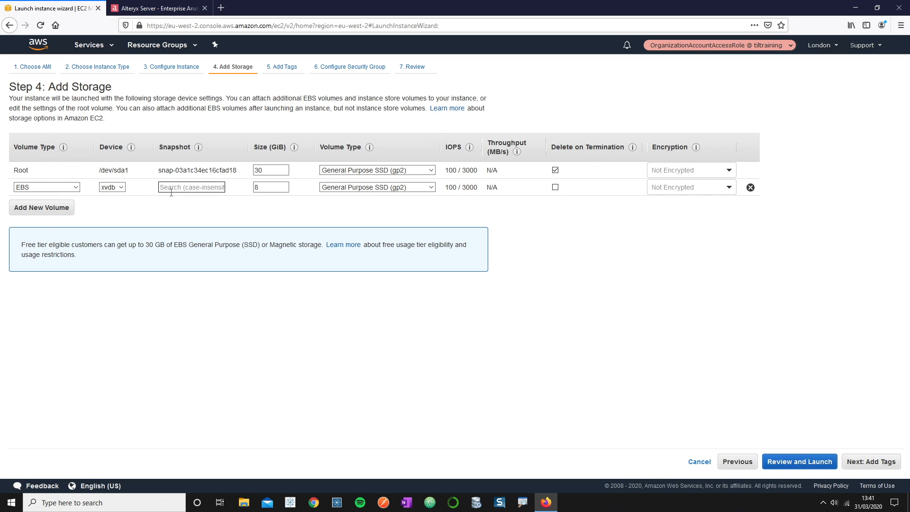
double_click(273, 188)
text(1000)
click(555, 187)
click(882, 461)
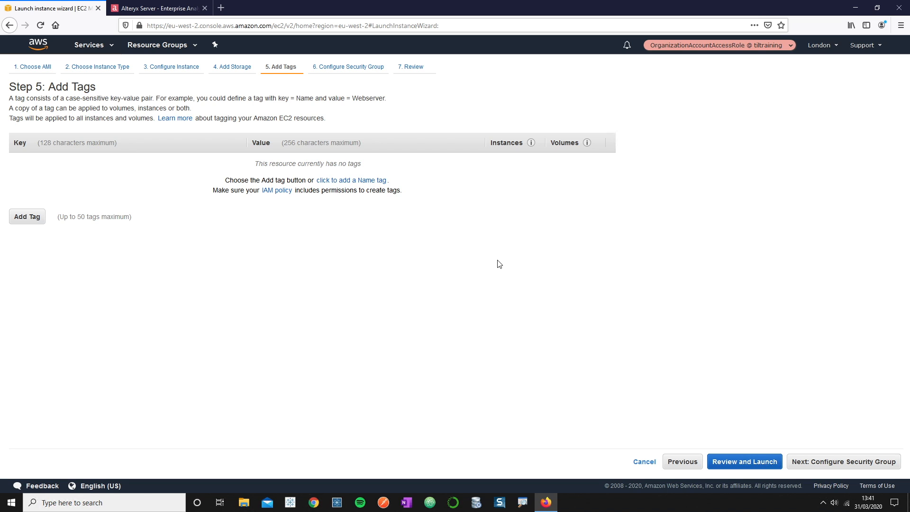
- Add the tag Project = alteryx-server-demo
click(22, 217)
text(Project)
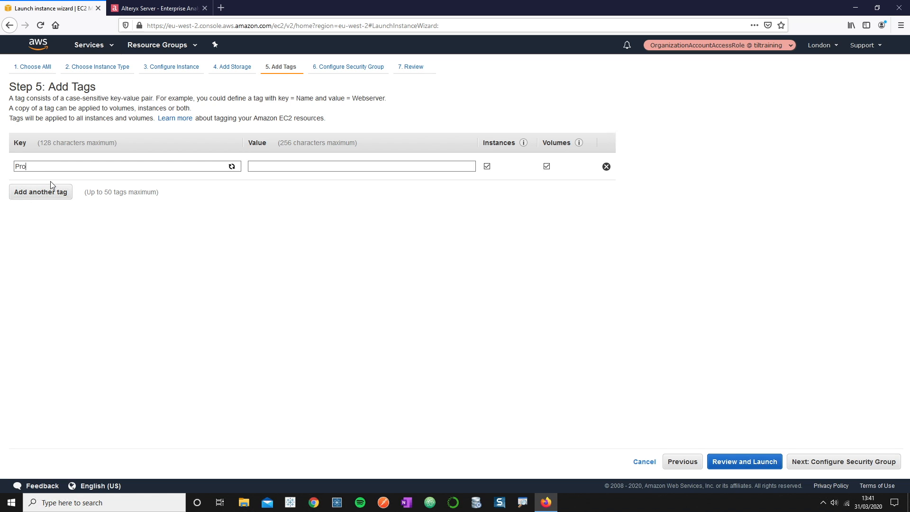
click(312, 165)
text(alteryx-)
text(server-de)
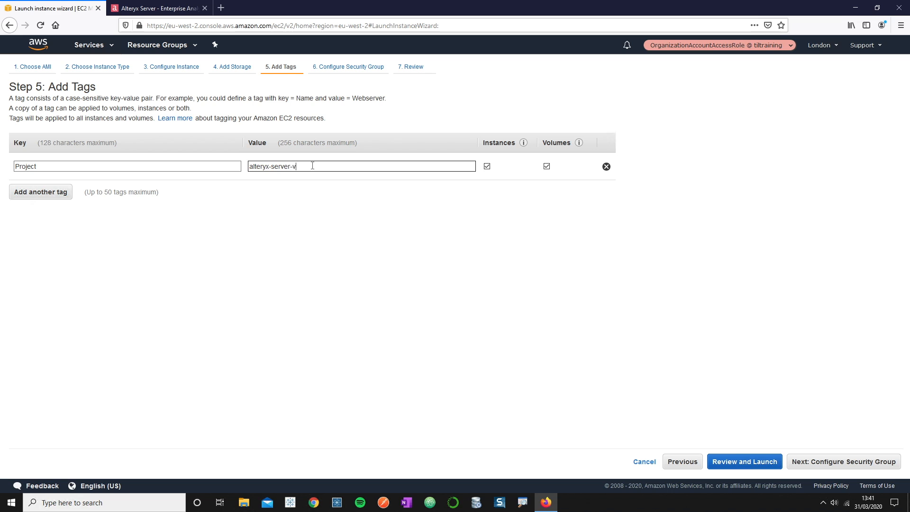
text(mo)
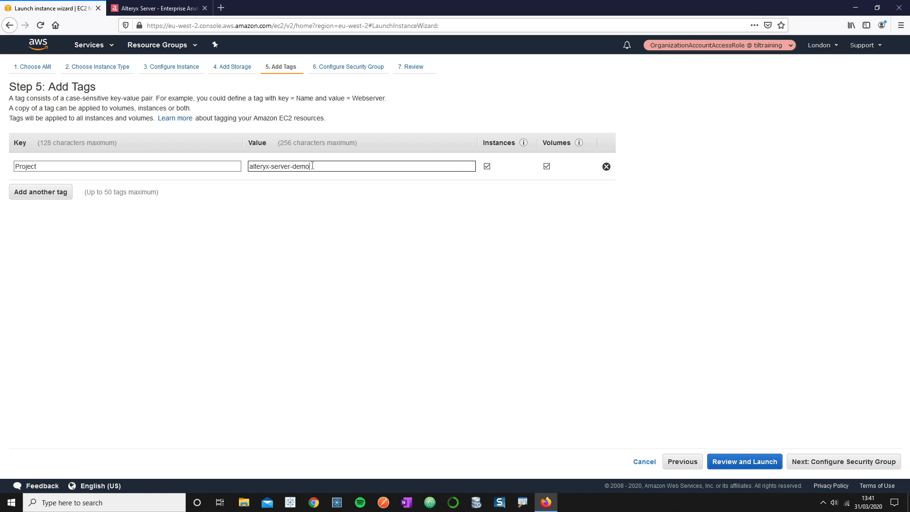
- Add an Author tag with the author's name as its value
click(66, 192)
text(Author)
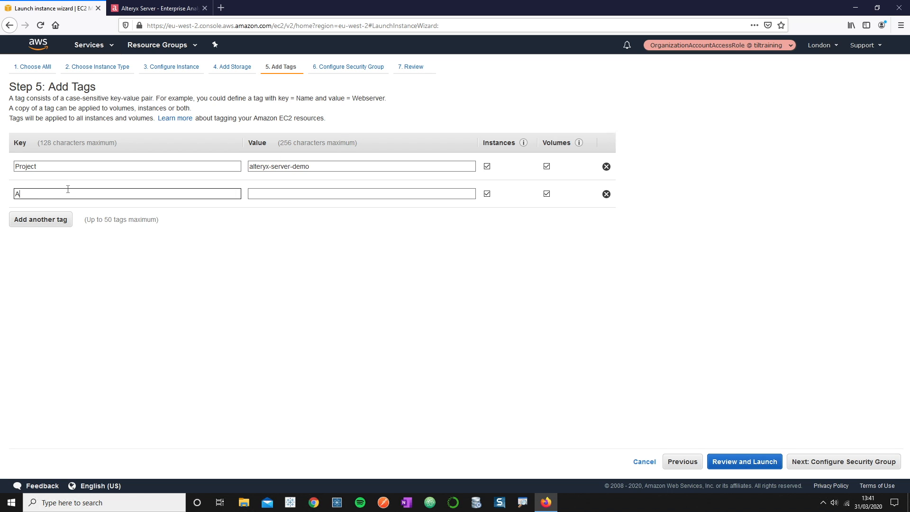
key(Tab)
text(Ben-)
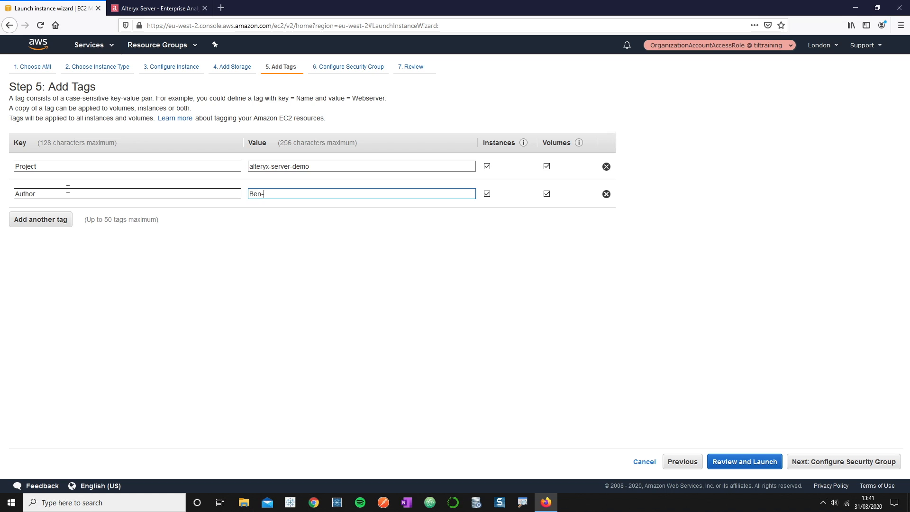
text(Moss)
- Create a new security group named alteryx-server-demo-security-group
click(815, 466)
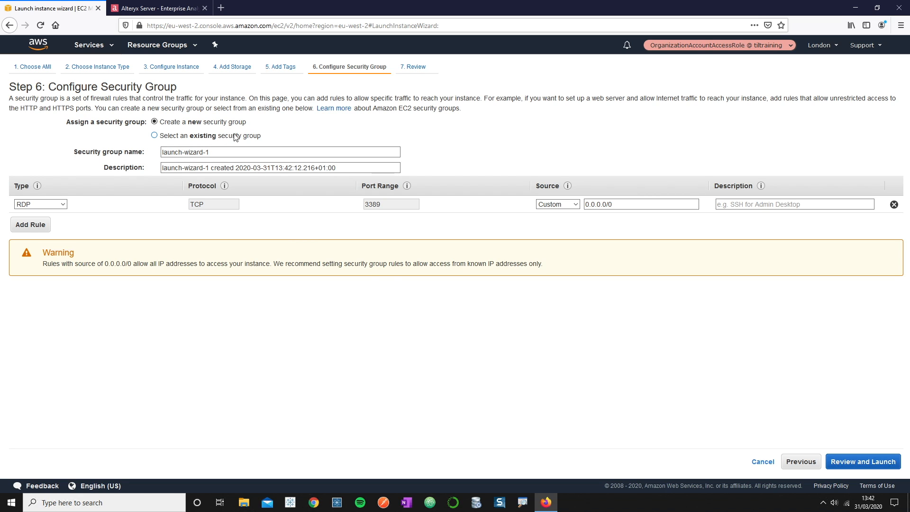
triple_click(243, 152)
text(alteryx-server-demo)
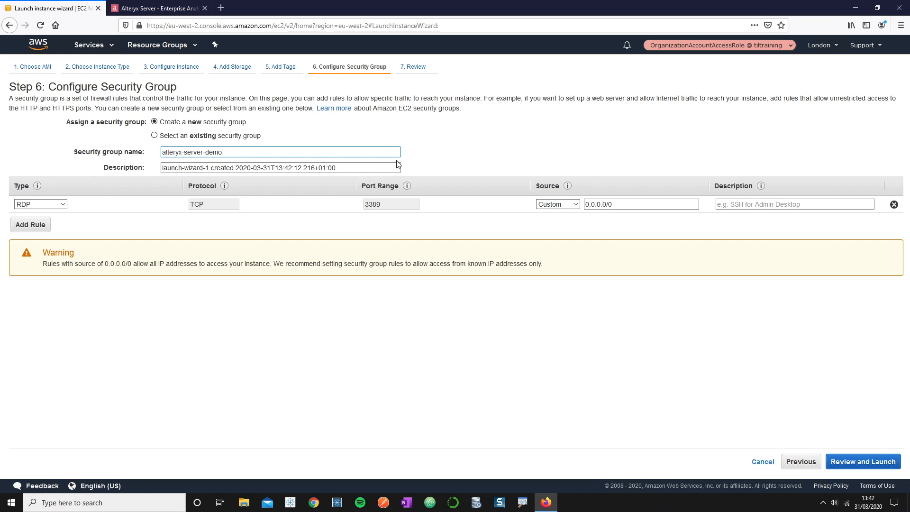
text(-security-group)
- Describe it as 'Alteryx Server Security Group rules' and restrict the RDP source to My IP
drag(350, 168, 307, 168)
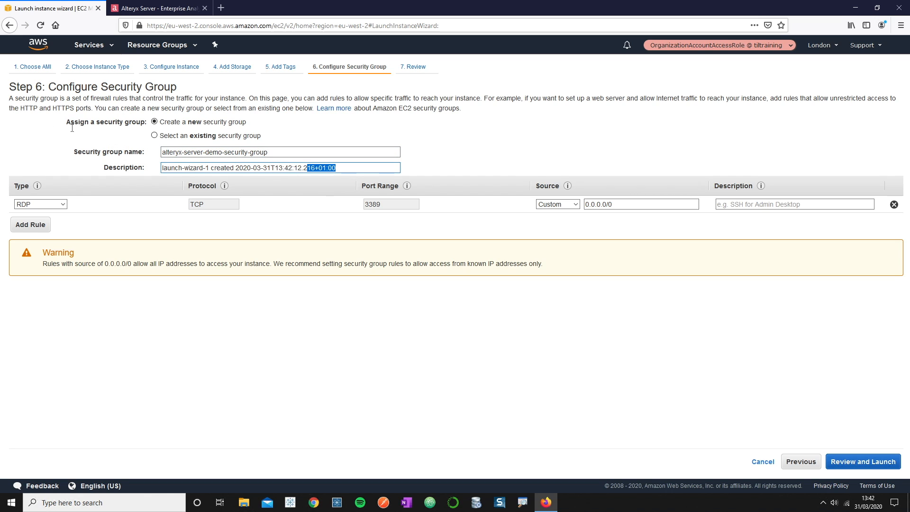
drag(72, 128, 83, 139)
text(Alteryx)
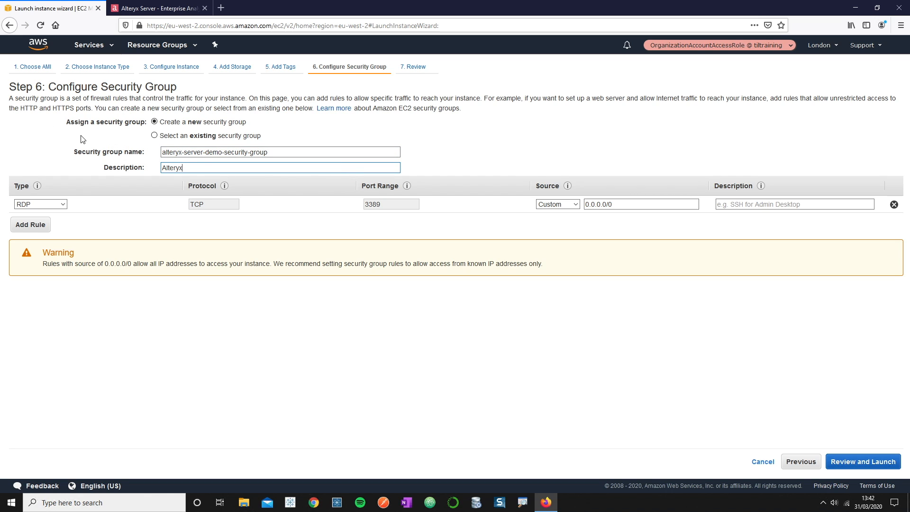
text( Server Security Group rules)
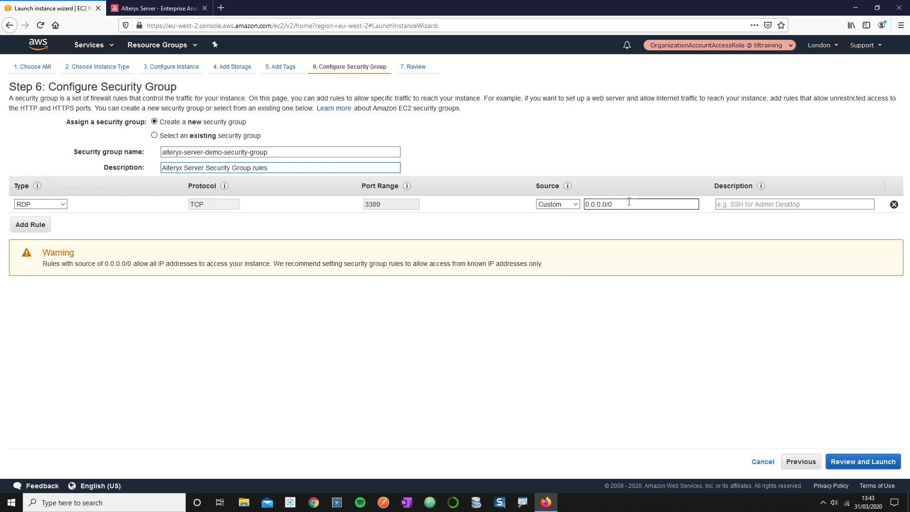
click(567, 206)
click(567, 241)
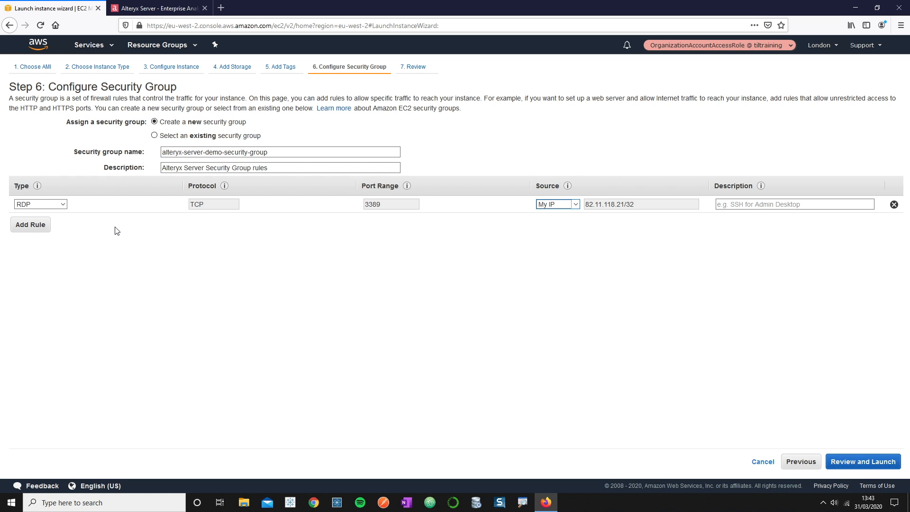
- Add an inbound HTTP rule on port 80 limited to My IP
click(46, 227)
click(47, 221)
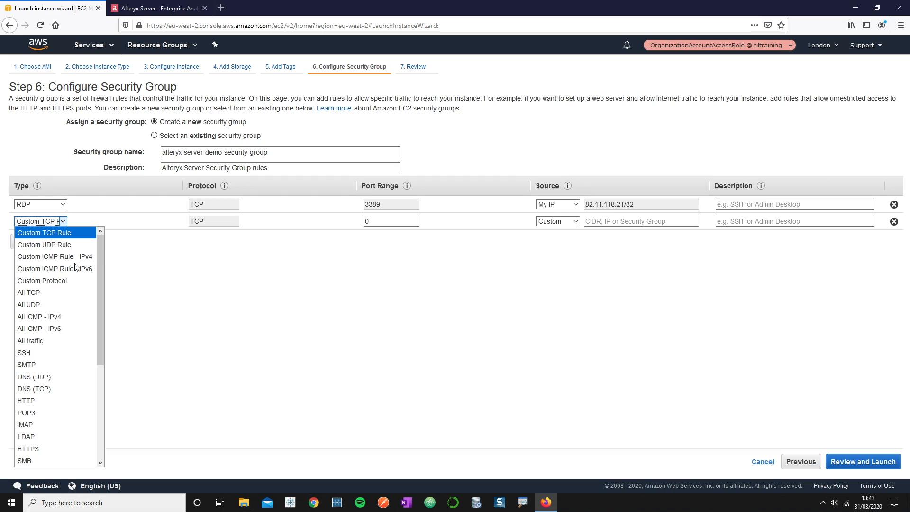
click(87, 400)
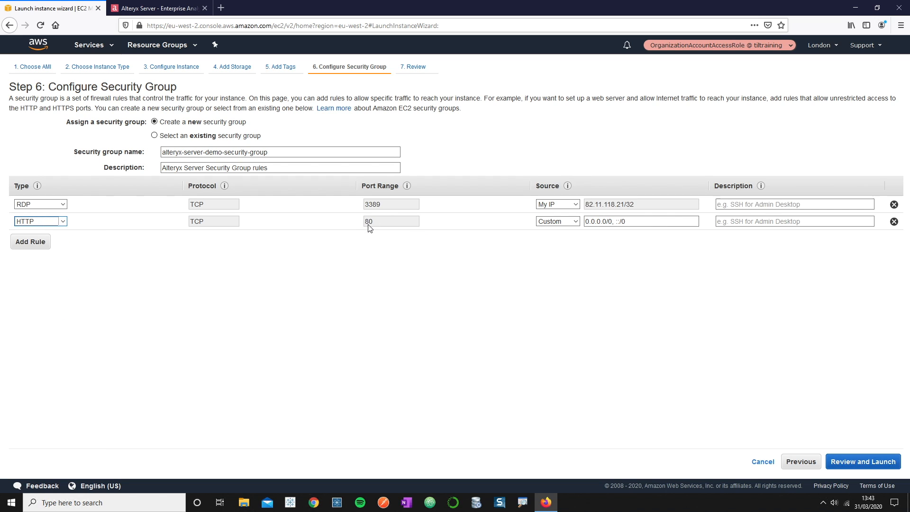
click(571, 223)
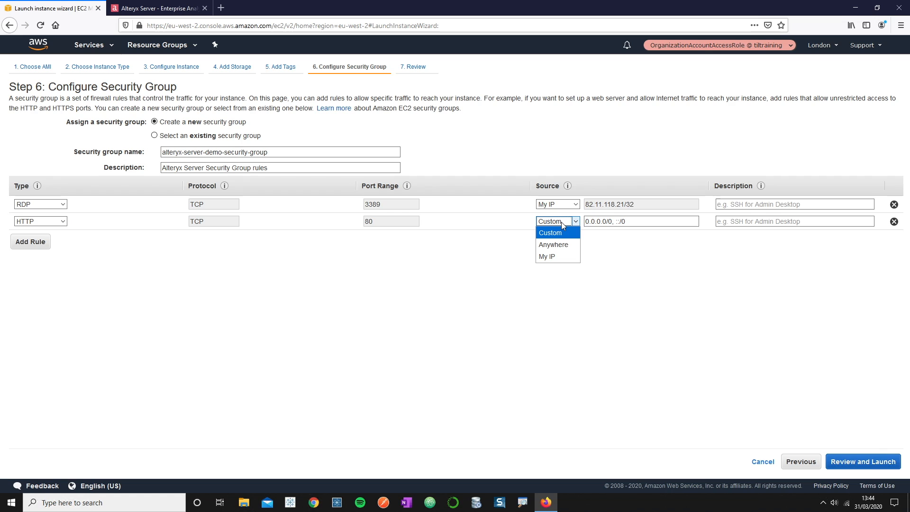
click(565, 257)
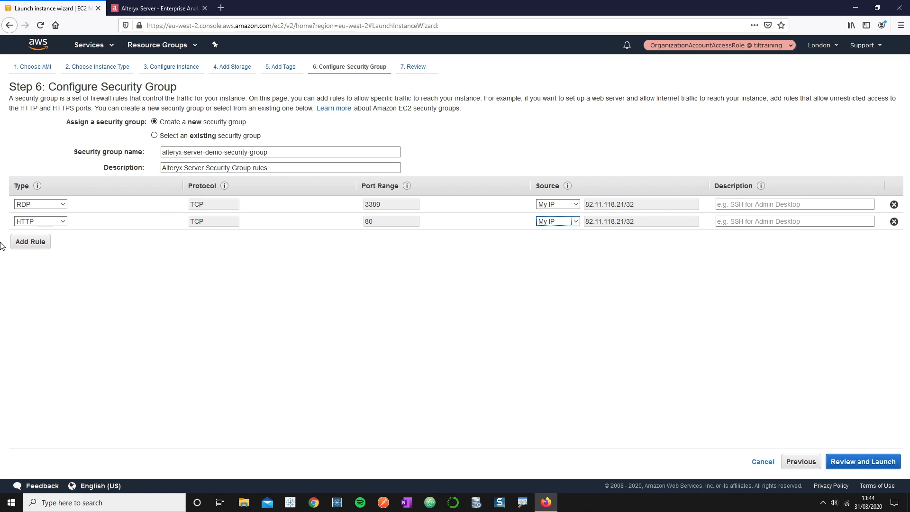
- Add a Custom TCP rule for port 27018 from My IP, then proceed to Review and Launch
click(24, 244)
click(413, 238)
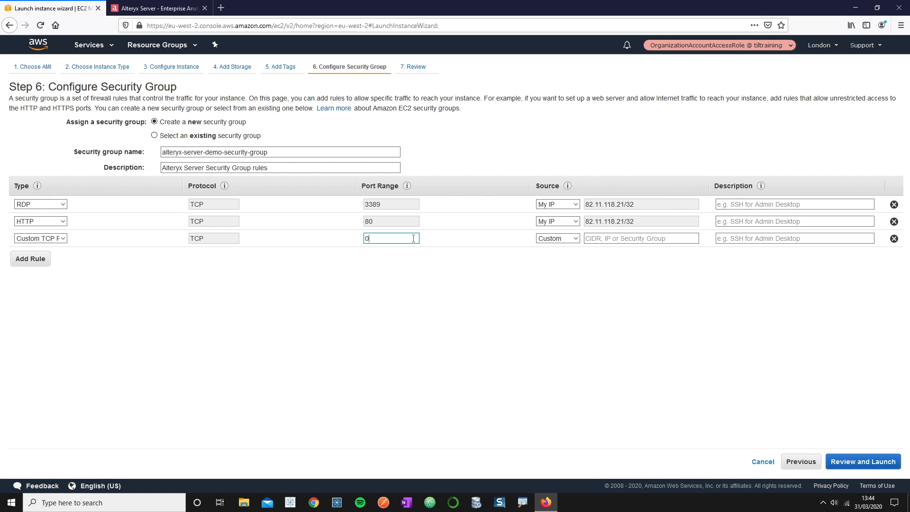
key(BackSpace)
text(27018)
click(559, 238)
click(571, 272)
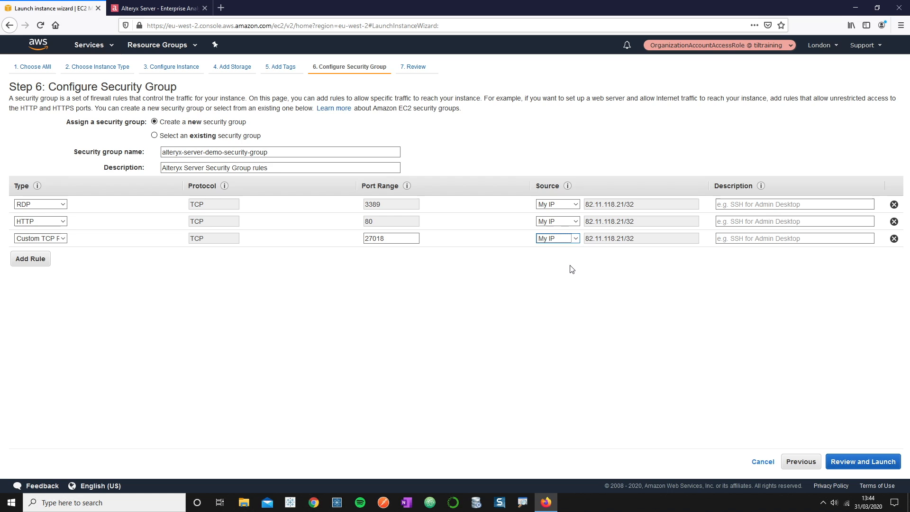
click(879, 463)
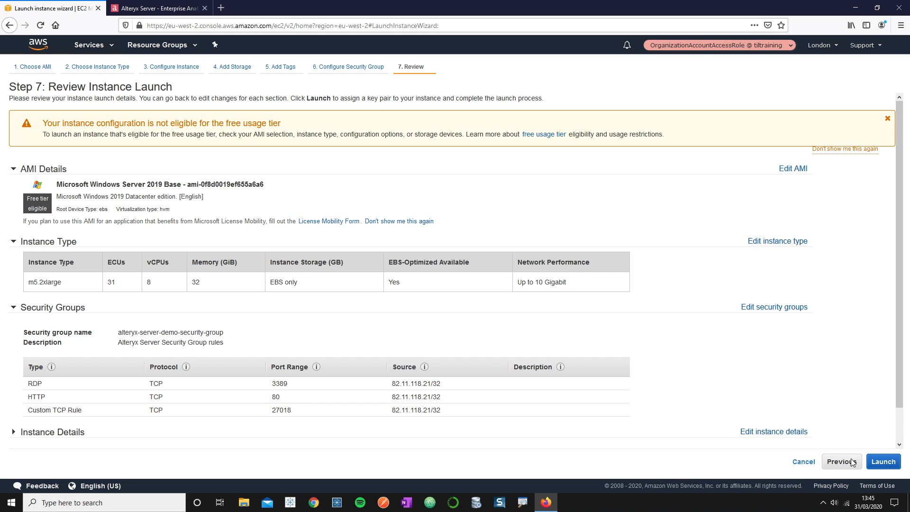
- Launch from the Review Instance Launch page to bring up the key pair dialog
click(882, 463)
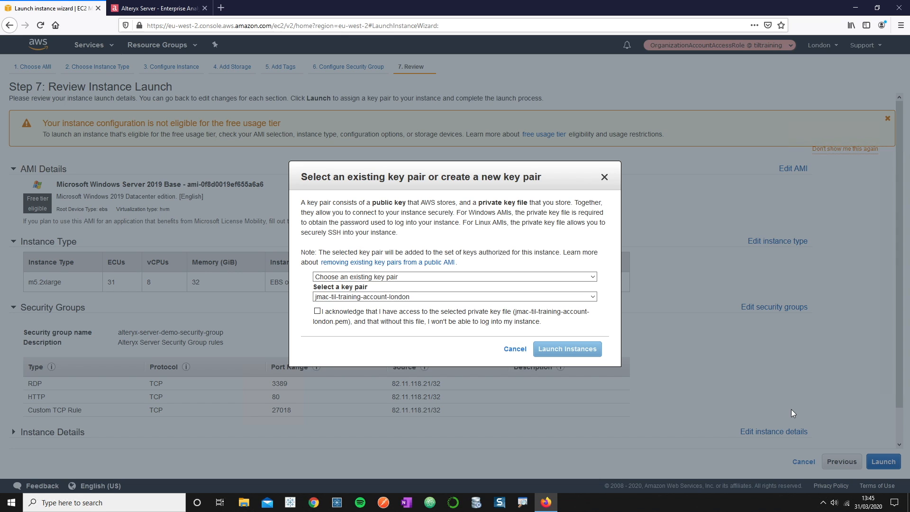
- Create and save a new key pair named alteryx-server-demo-keypair, then launch the instance
click(419, 277)
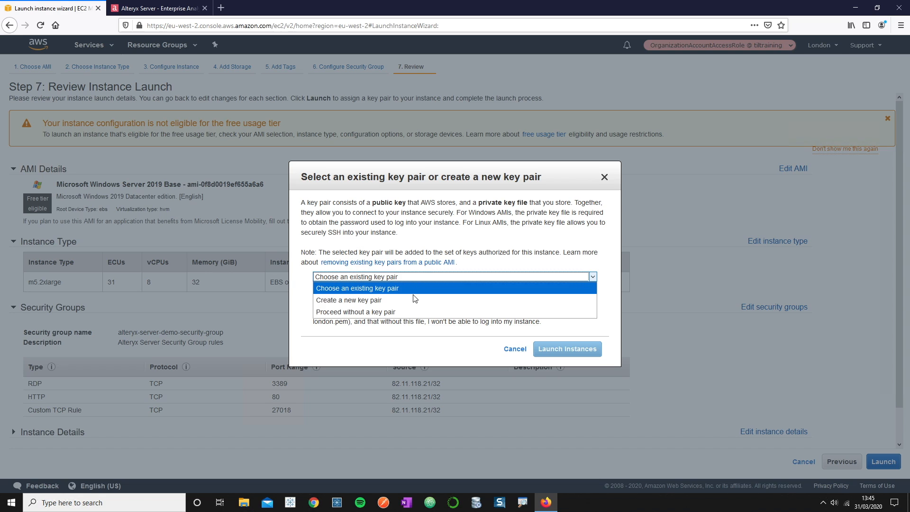
click(410, 300)
text(alteryx-server-demo-keypair)
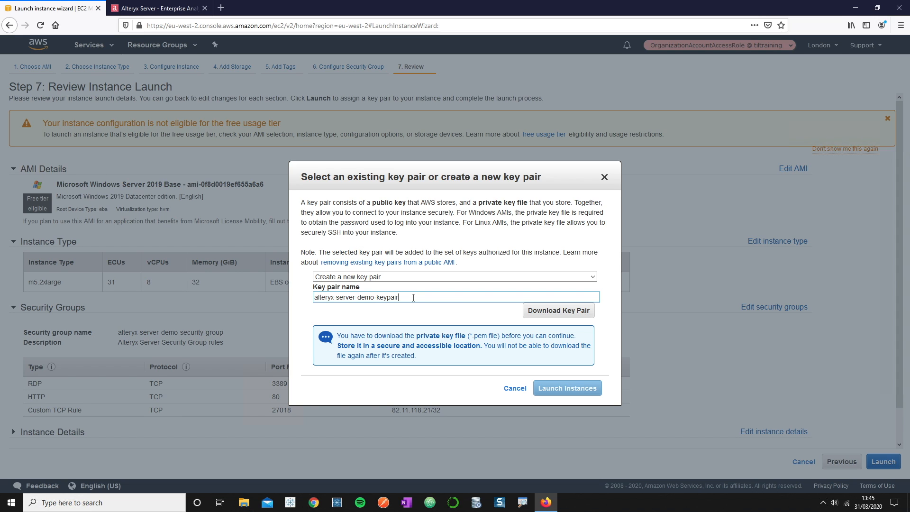
click(536, 311)
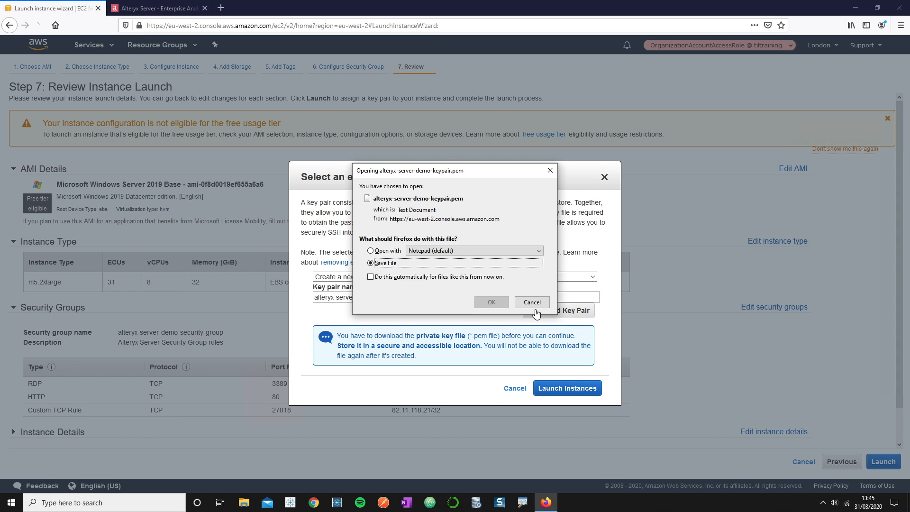
click(500, 303)
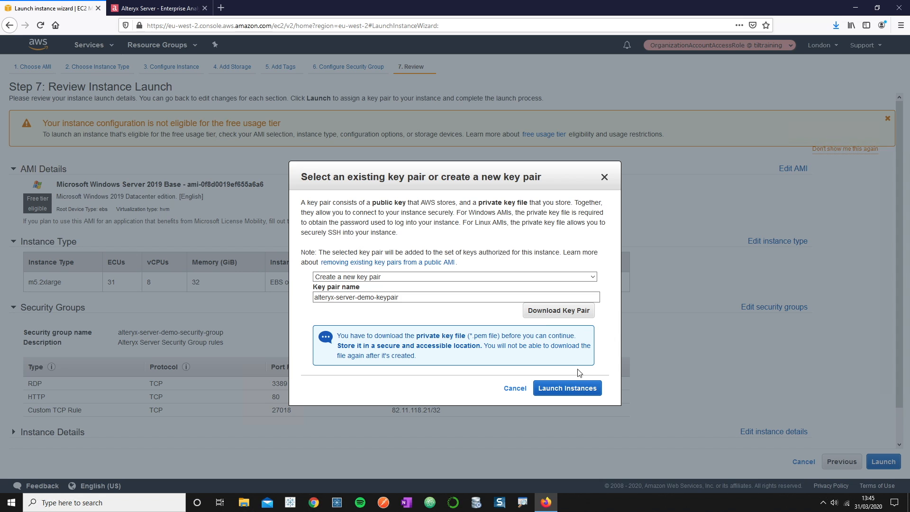
click(578, 394)
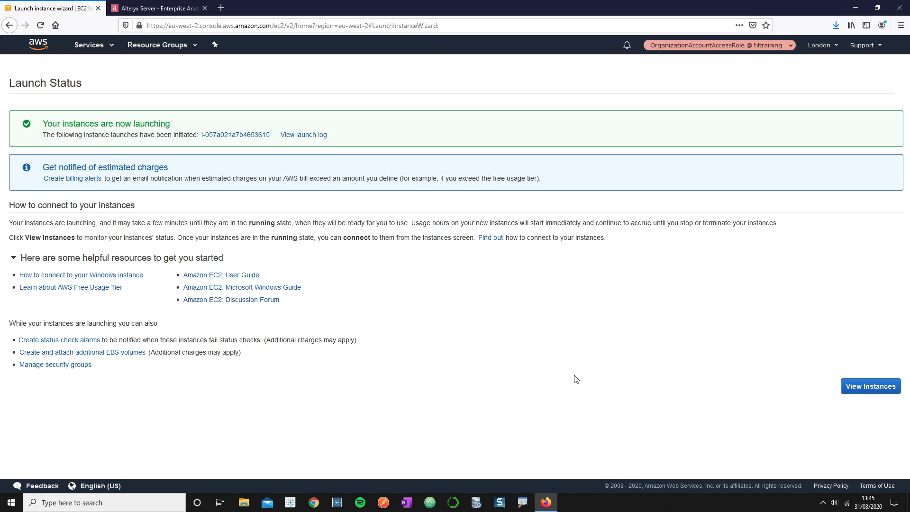
- In the instances list, set the new instance's Name to alteryx-server-demo-ec2
click(856, 384)
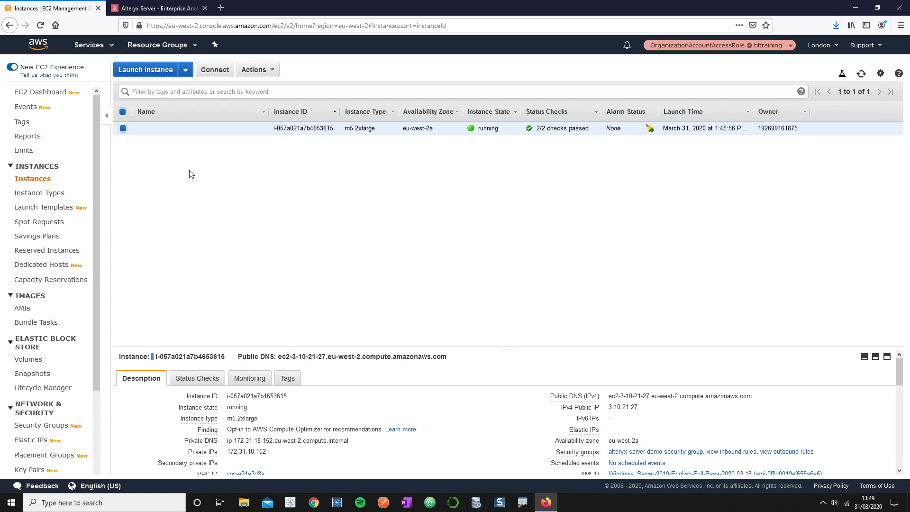
click(256, 127)
text(alt)
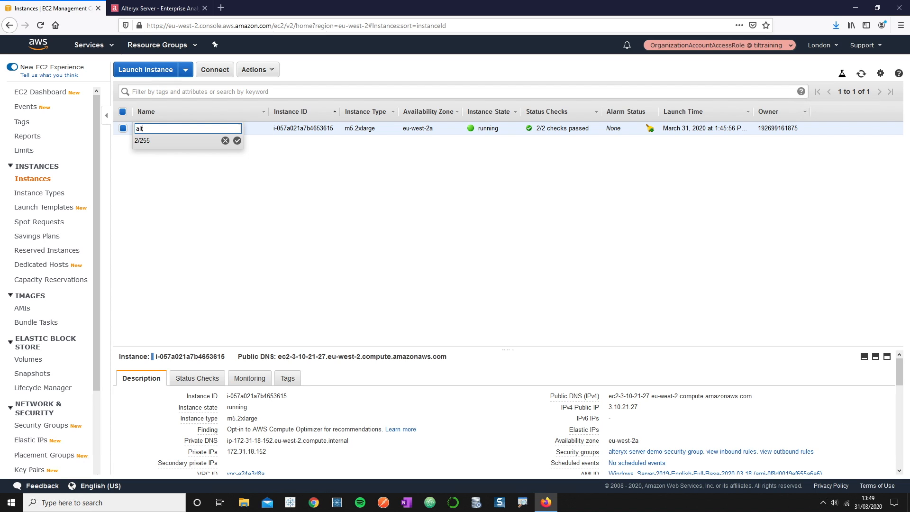
text(eryx-server-demo-ec2)
click(237, 140)
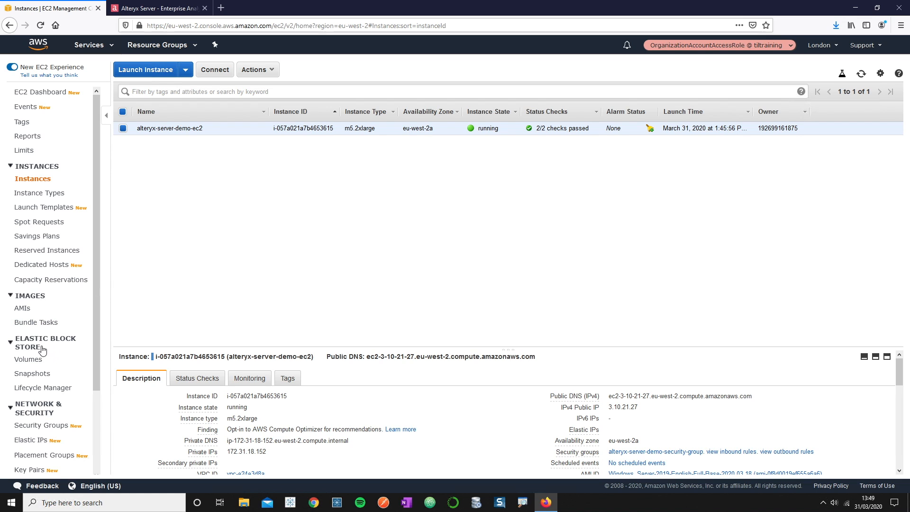
- In the Volumes list, name the 30 GiB root volume alteryx-server-demo-c
click(40, 362)
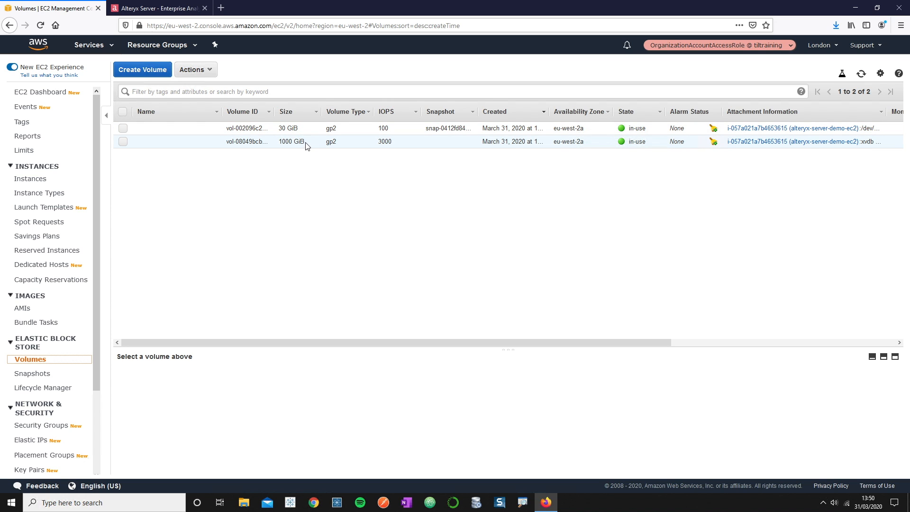
click(213, 130)
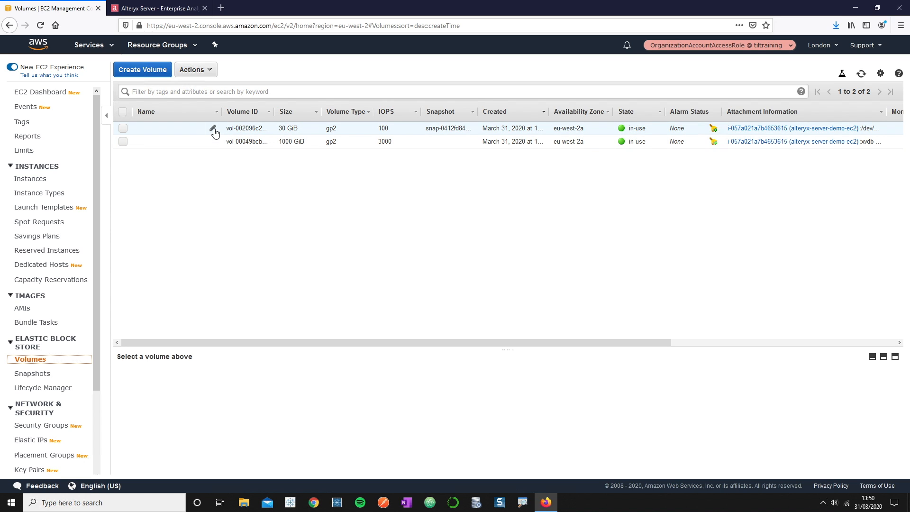
text(alter)
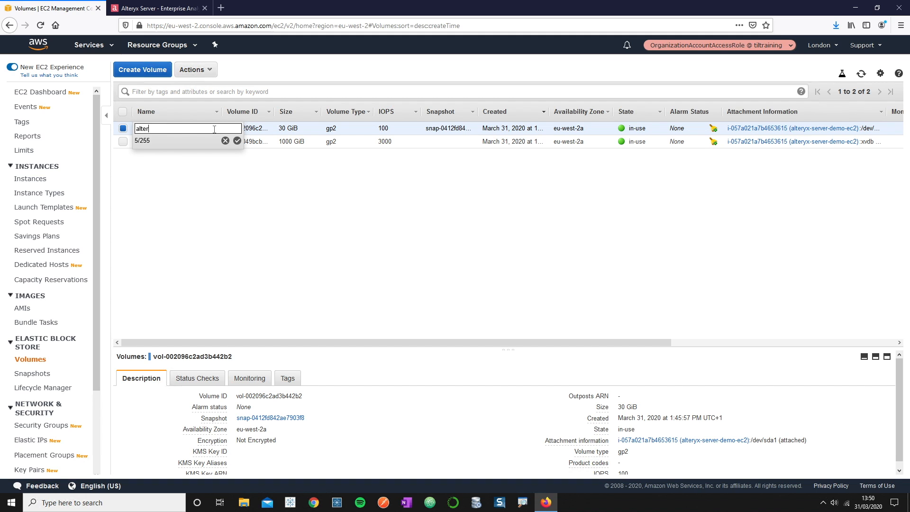
text(yx-server-demo-c)
click(238, 142)
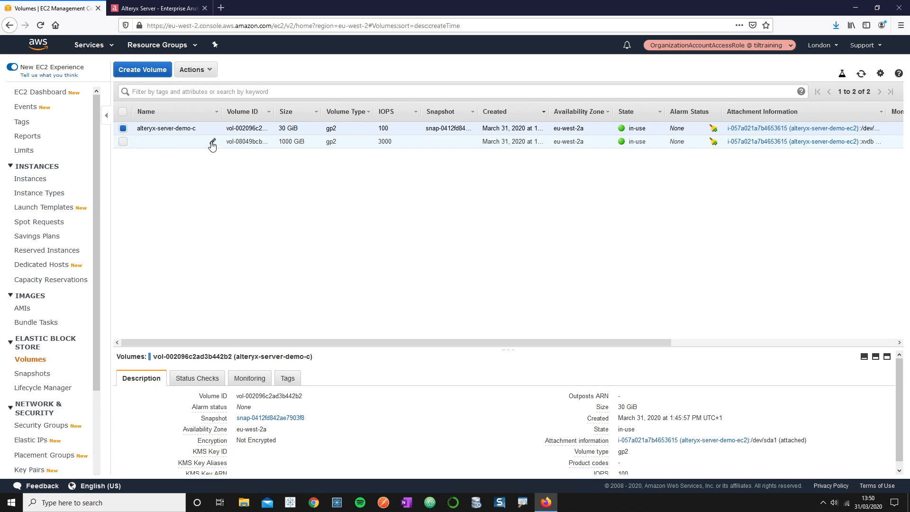
- Name the 1000 GiB volume alteryx-server-demo-e
click(213, 143)
text(alteryx-server-demo-e)
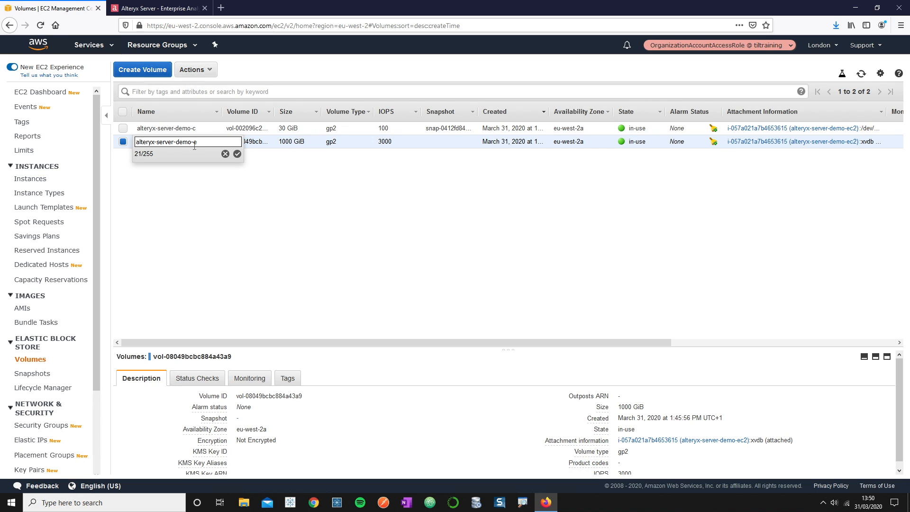
click(237, 154)
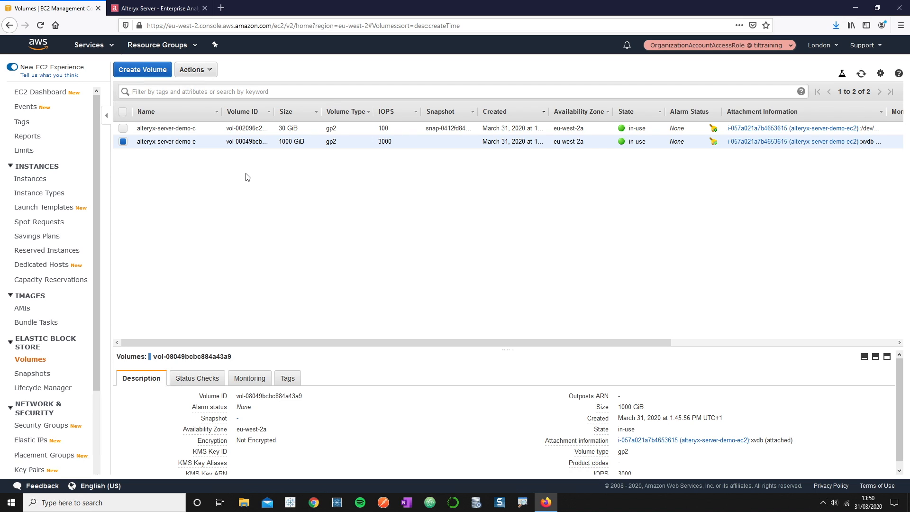
- Open the Instances list and look over alteryx-server-demo-ec2's Description details
click(48, 183)
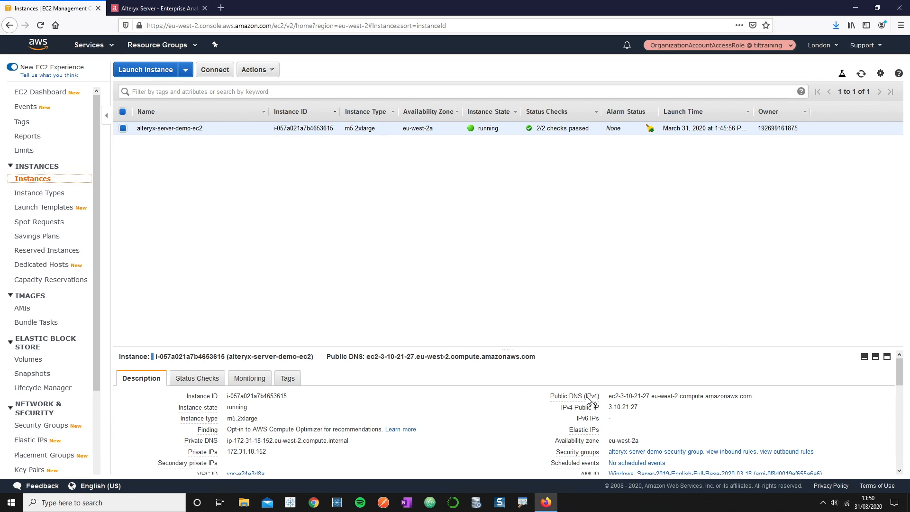
scroll(583, 407, down, 1)
scroll(816, 373, up, 1)
- Allocate a new Elastic IP address, 3.10.69.9, from Amazon's IPv4 pool
click(46, 444)
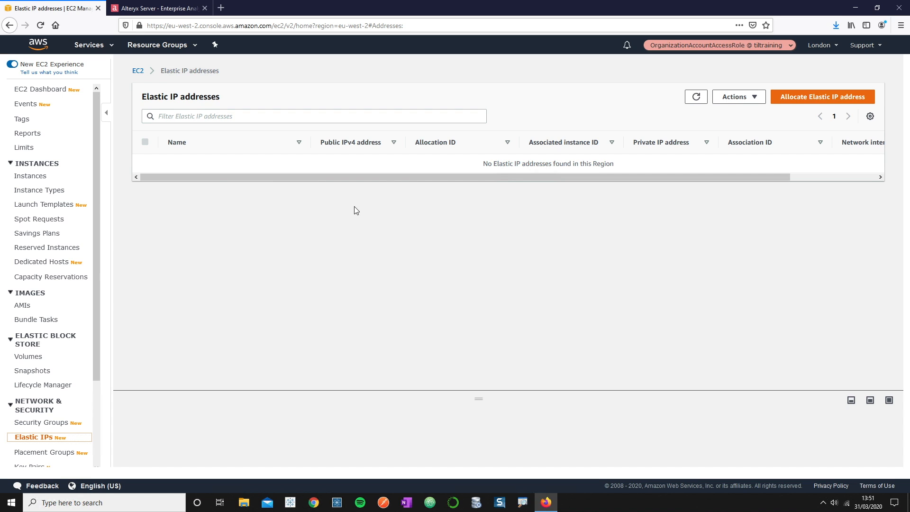
click(782, 98)
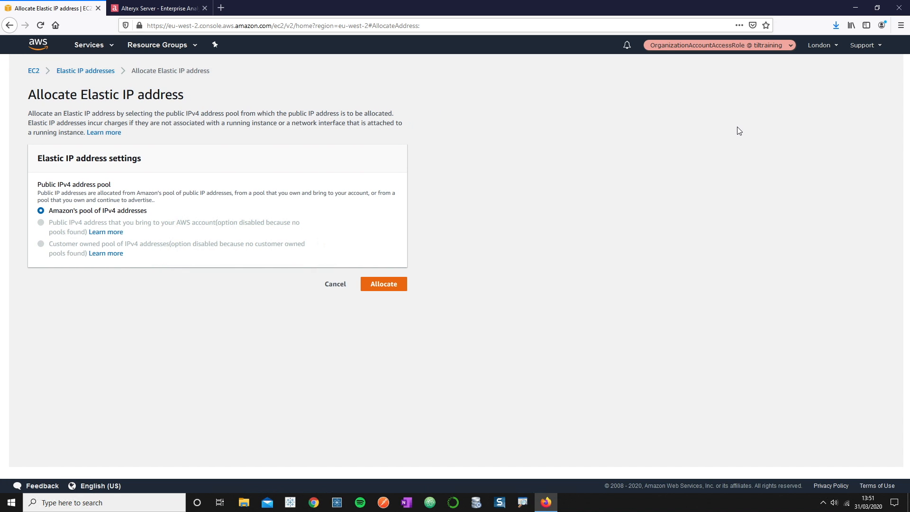
click(368, 284)
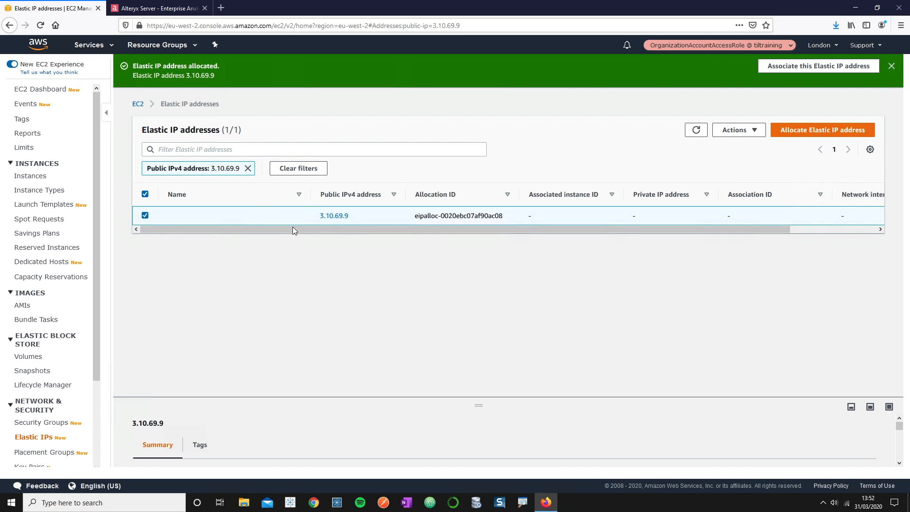
- Show the Actions menu for the selected Elastic IP 3.10.69.9
click(753, 130)
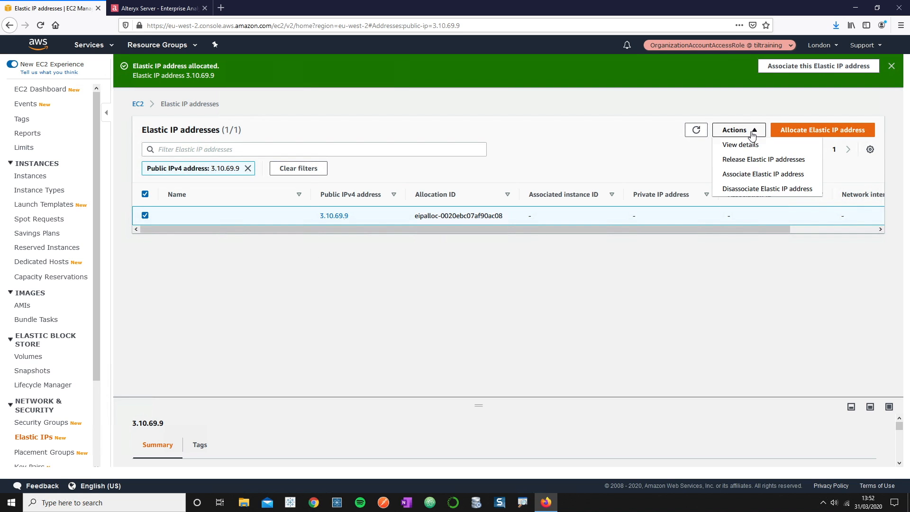
- Associate Elastic IP 3.10.69.9 with the alteryx-server-demo-ec2 instance
click(762, 176)
click(273, 267)
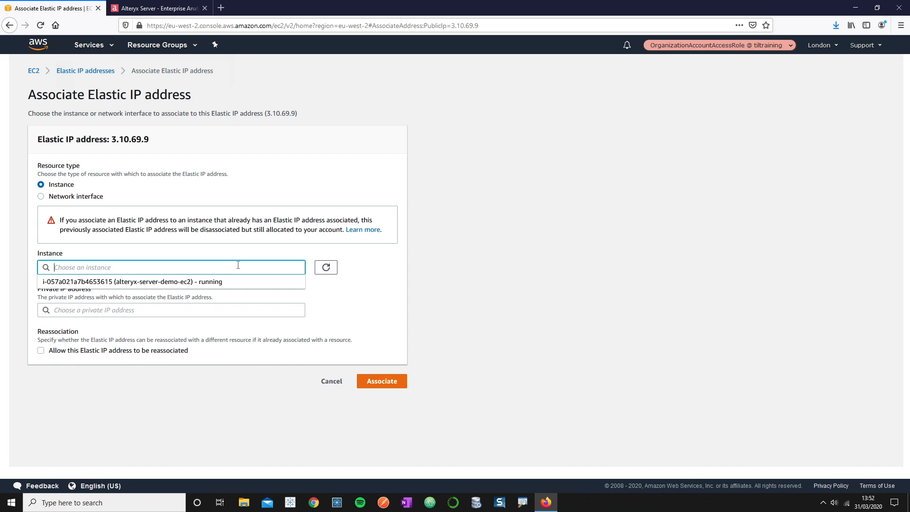
click(220, 282)
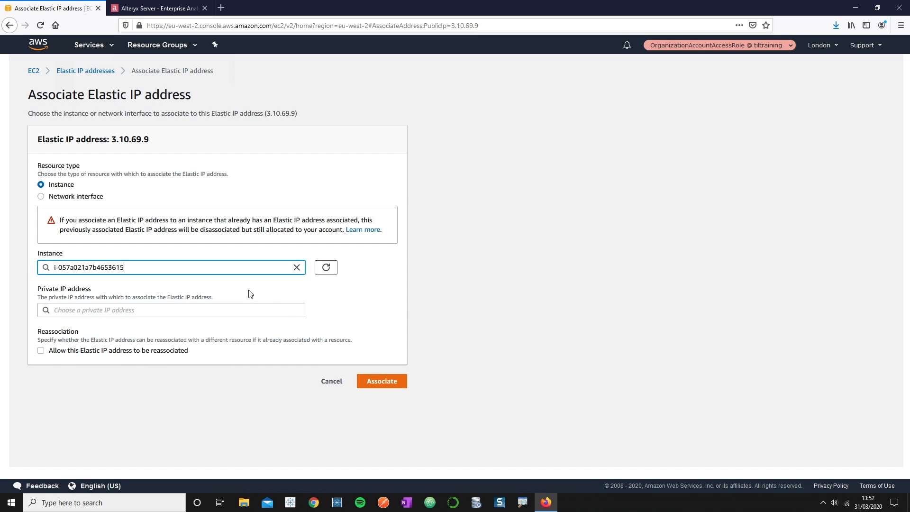
click(392, 382)
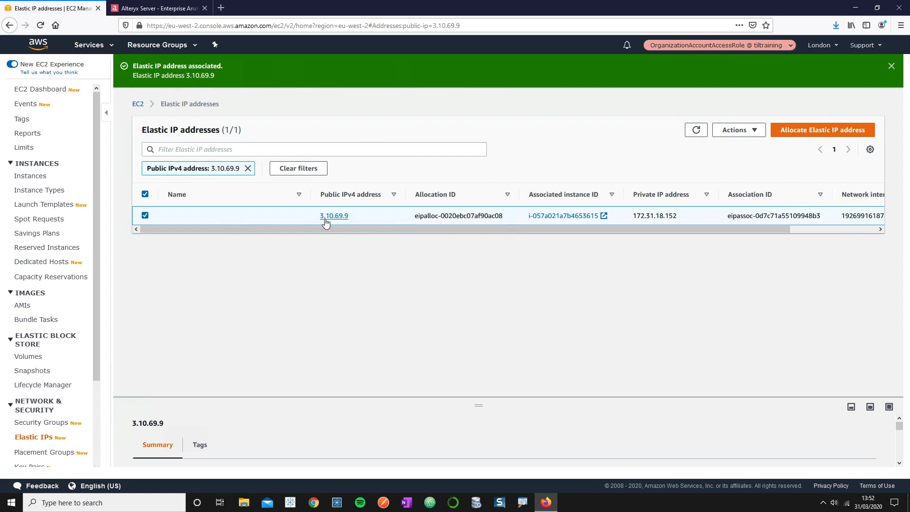
- Return to Instances to confirm alteryx-server-demo-ec2 now has public IP 3.10.69.9
click(33, 176)
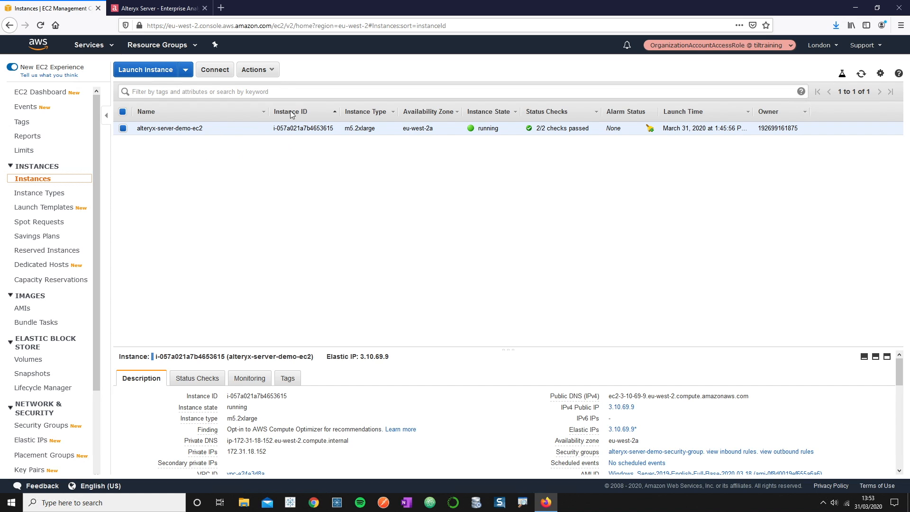
- Decrypt the instance's Windows administrator password using alteryx-server-demo-keypair.pem from Downloads
click(271, 76)
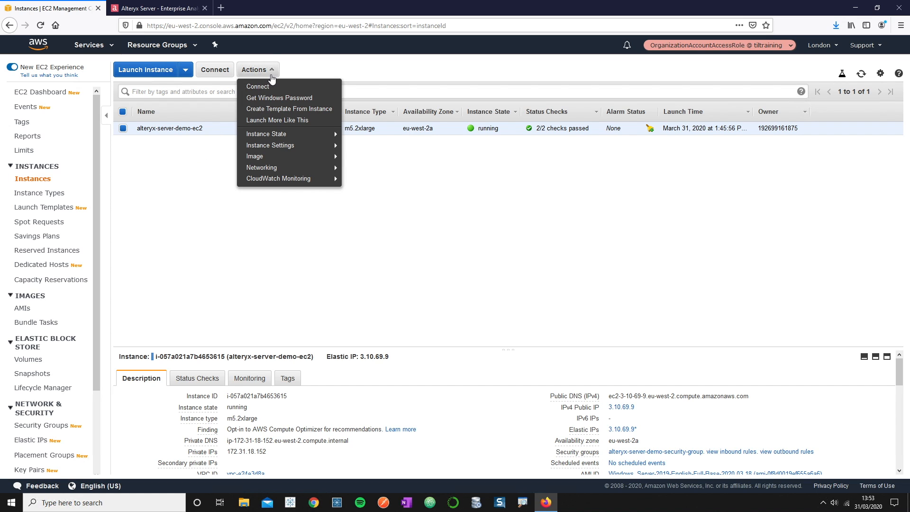
click(297, 100)
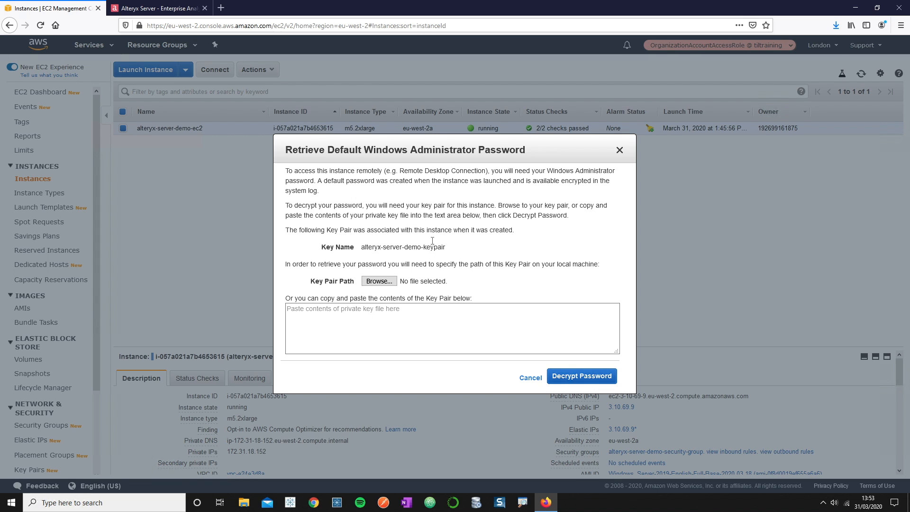
click(374, 283)
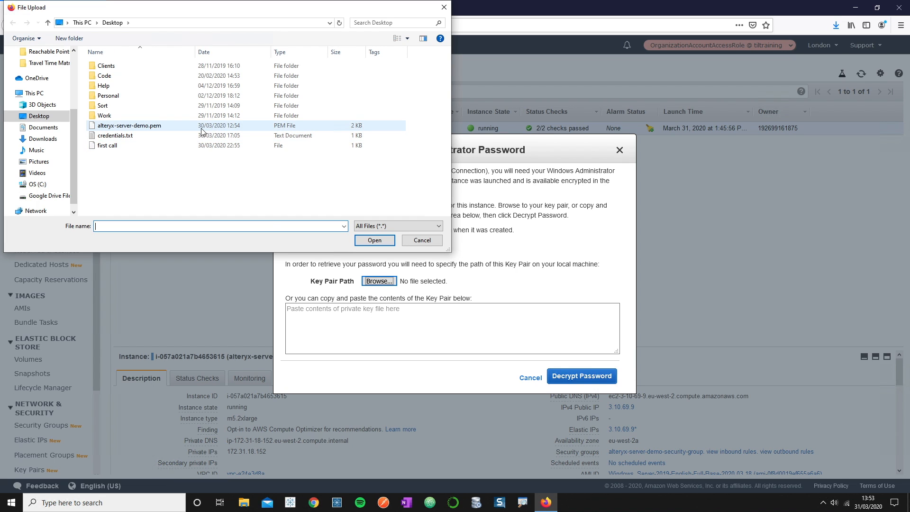
scroll(69, 127, down, 1)
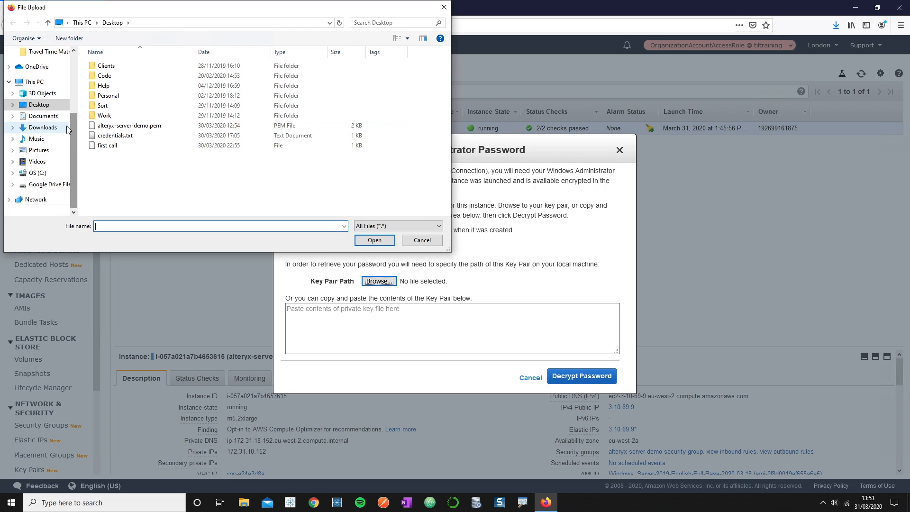
click(43, 128)
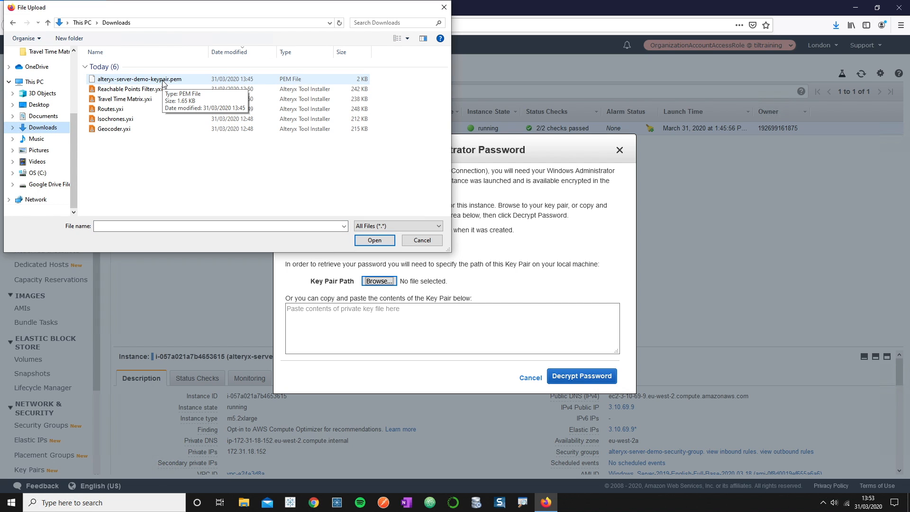
double_click(142, 79)
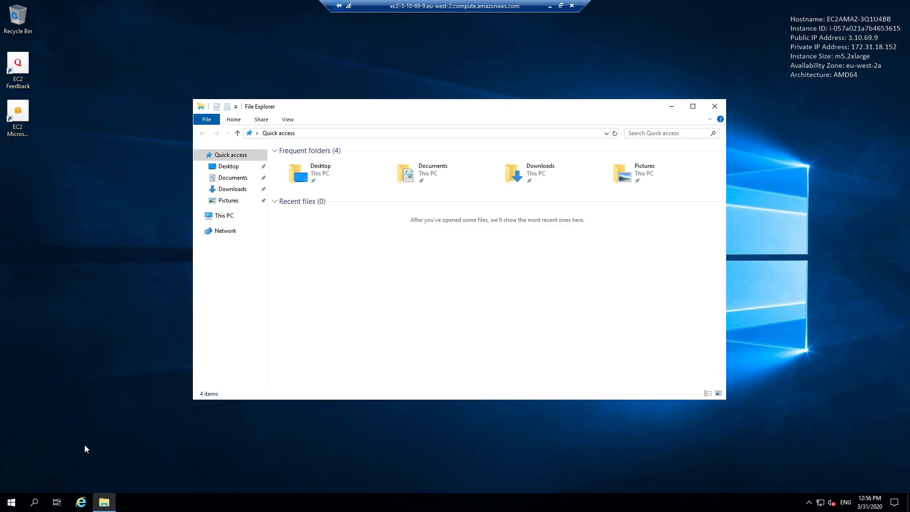
- Open Disk Management on the server and initialize the new 1000 GB Disk 1 as MBR
click(226, 216)
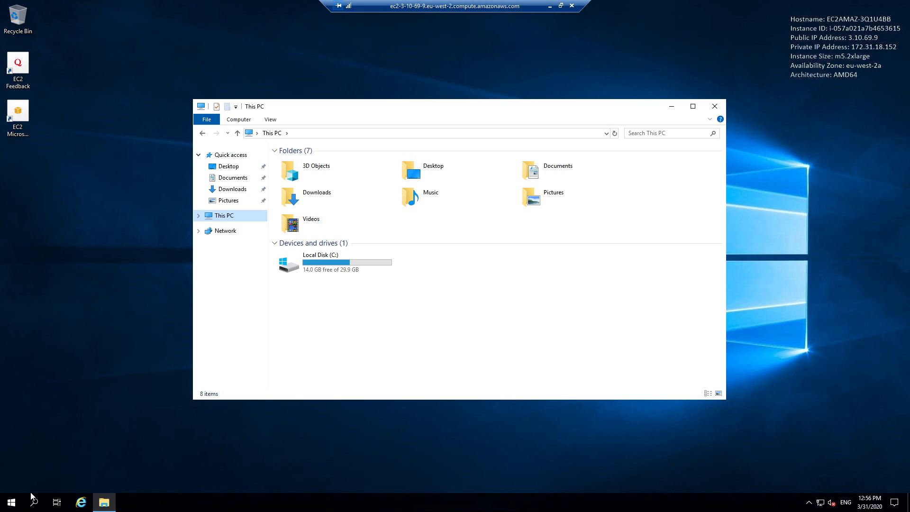
click(16, 503)
right_click(16, 503)
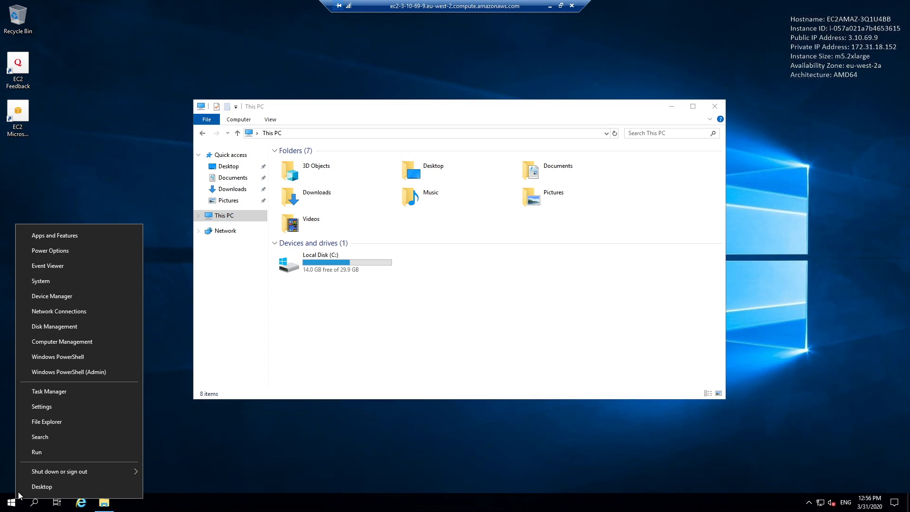
click(68, 331)
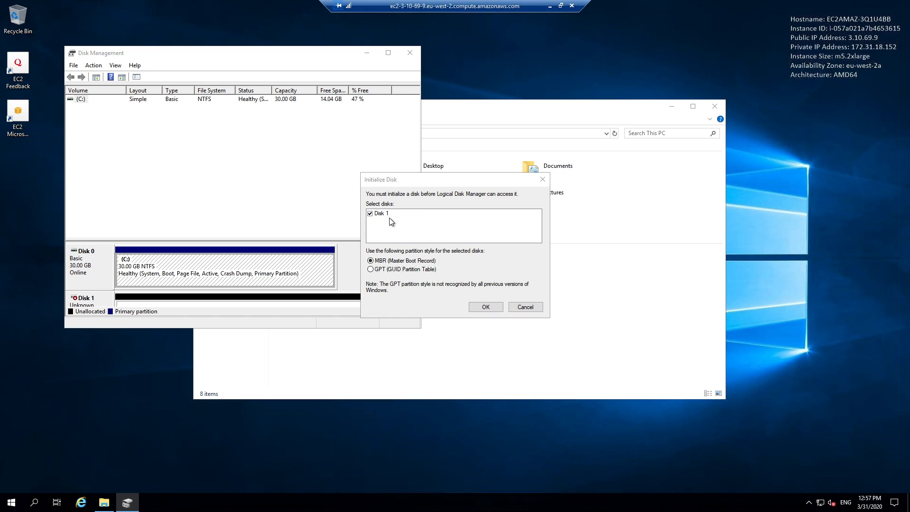
click(487, 306)
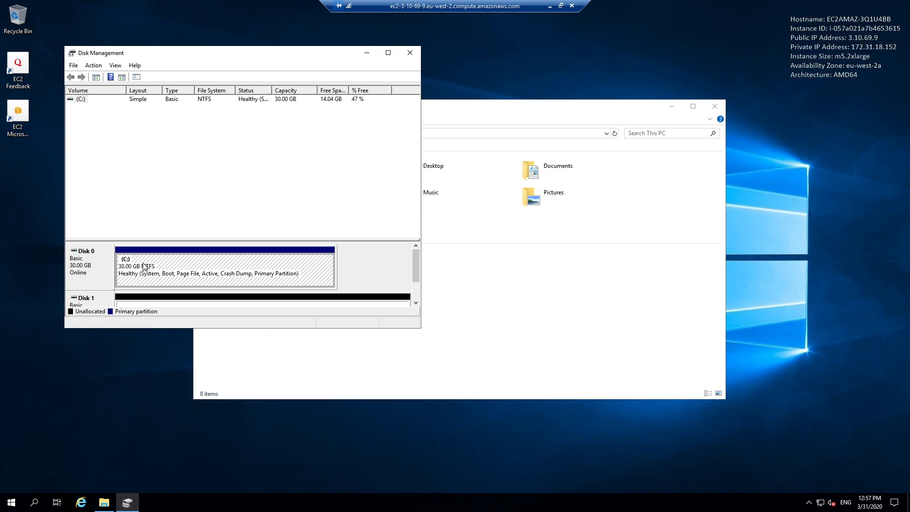
click(415, 303)
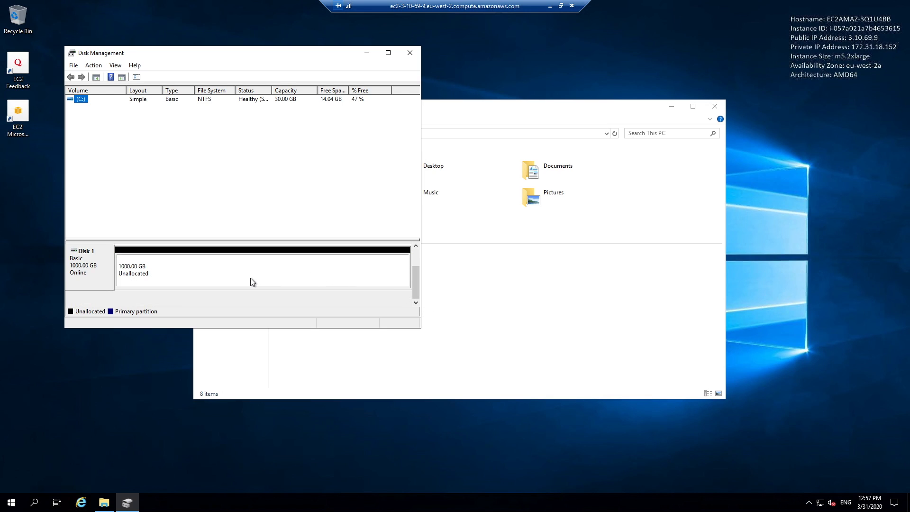
- Start a new simple volume on Disk 1 using the full 1023997 MB with drive letter E
click(158, 270)
right_click(158, 269)
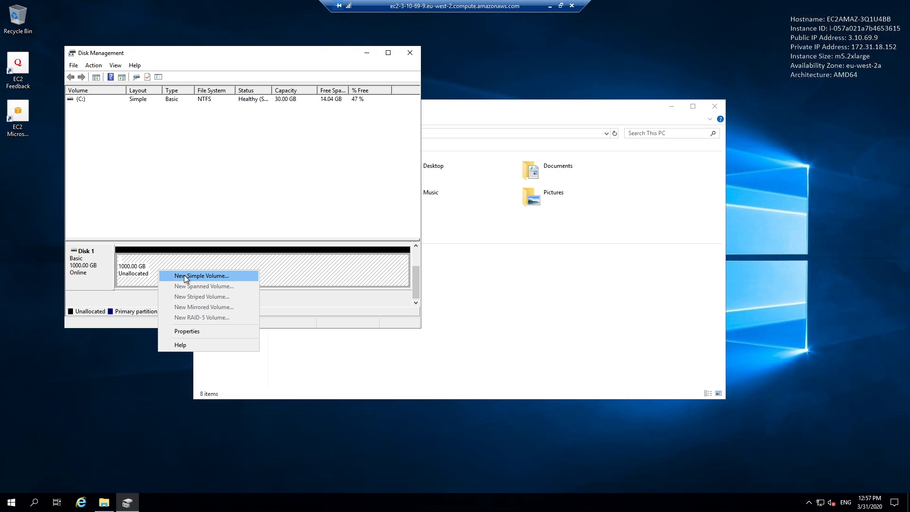
click(203, 277)
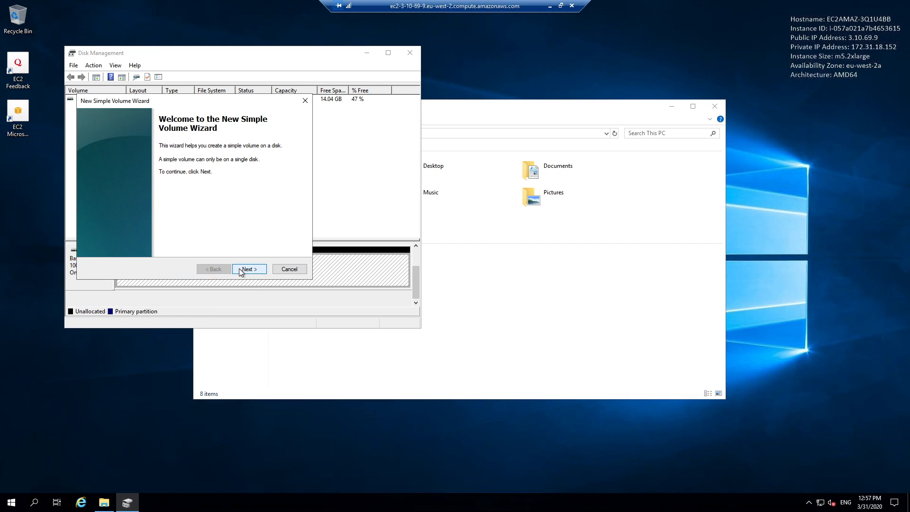
click(246, 272)
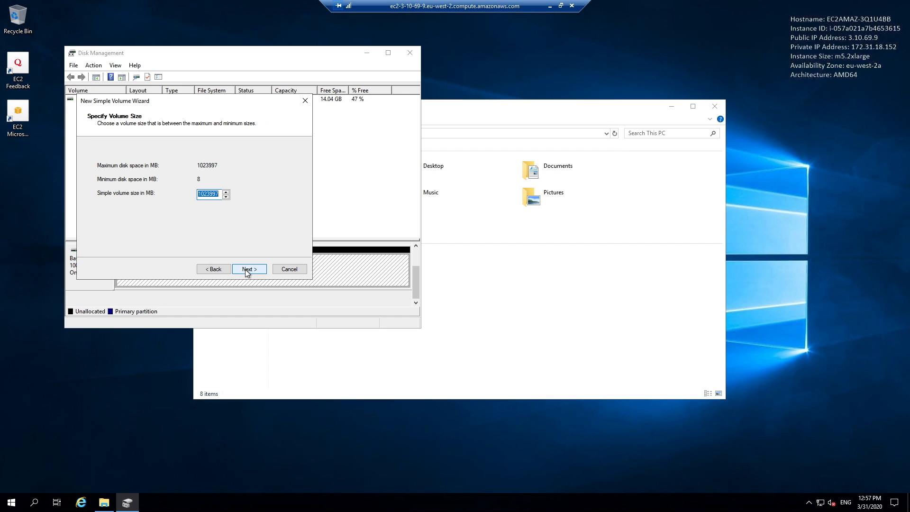
click(246, 272)
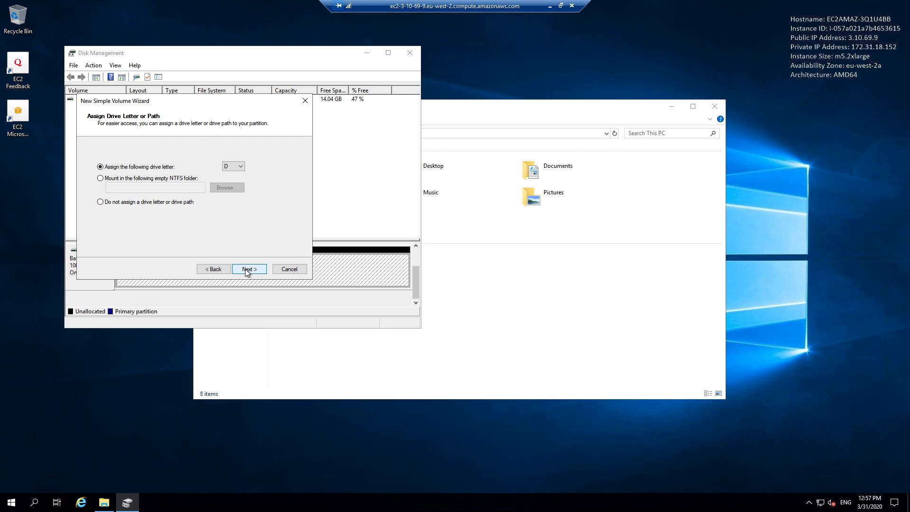
click(241, 166)
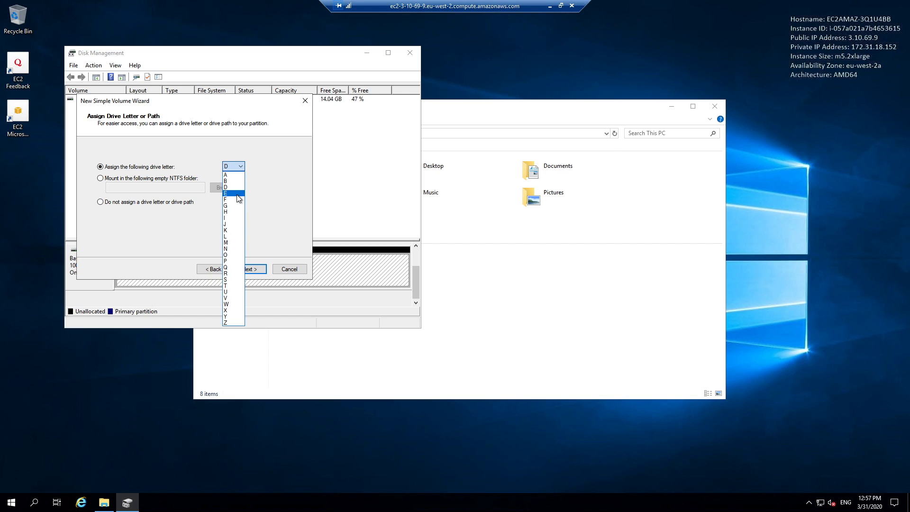
click(238, 197)
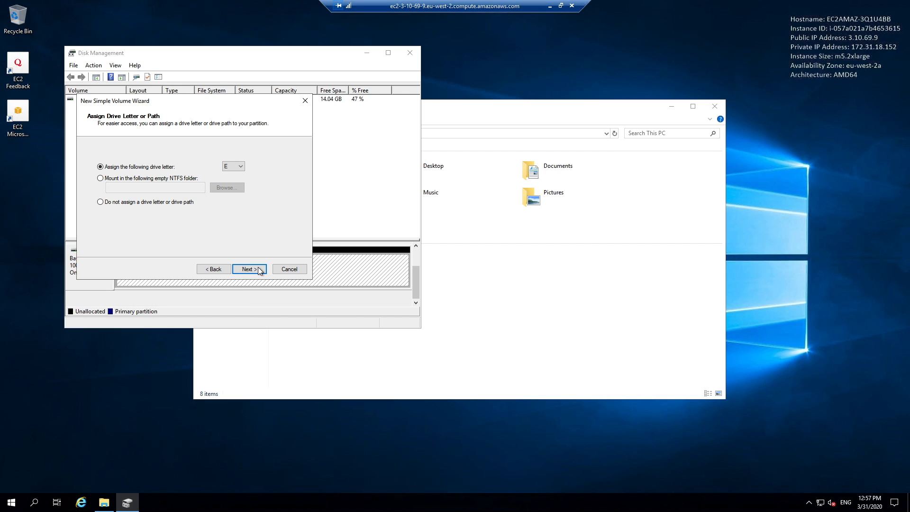
- Format the volume with label Data, then close Disk Management and This PC
click(258, 270)
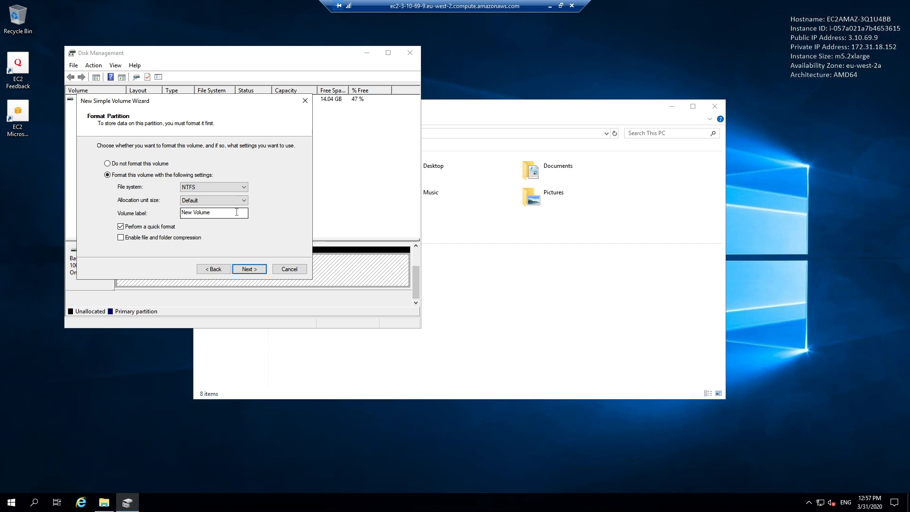
drag(237, 213, 179, 212)
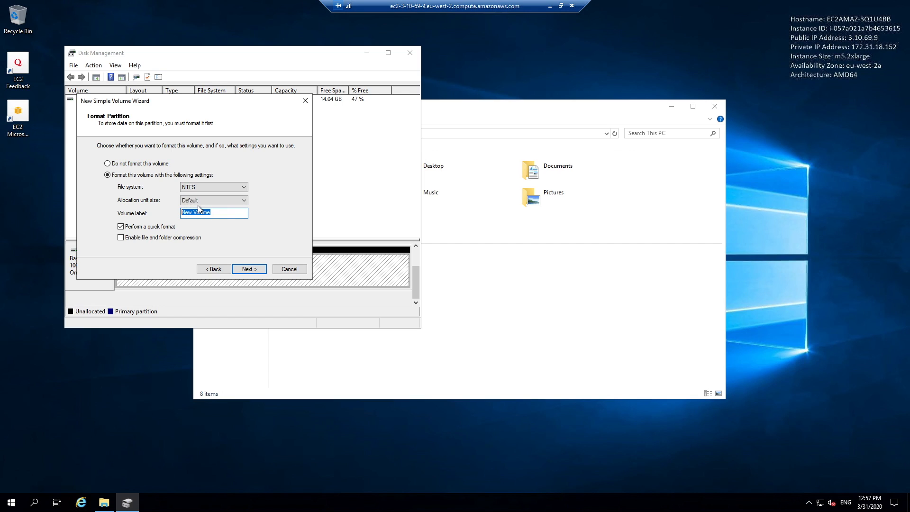
text(Data)
click(248, 269)
click(249, 270)
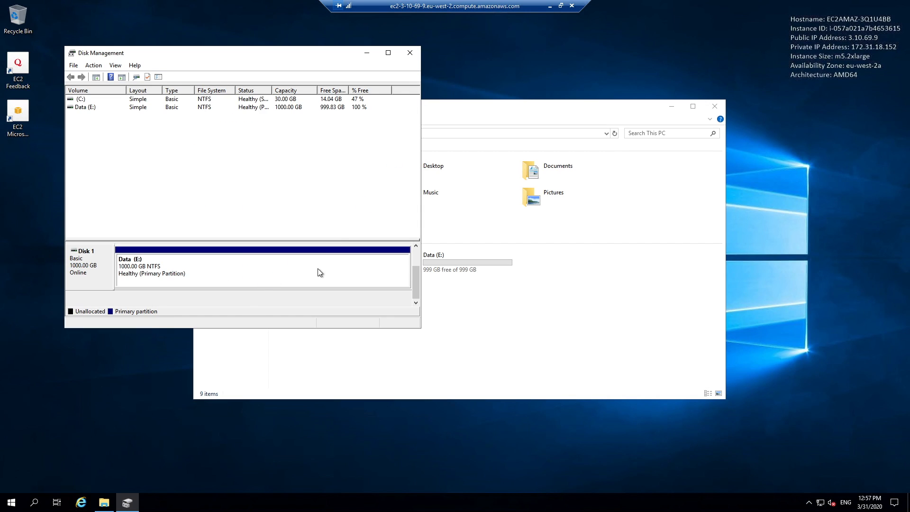
click(410, 52)
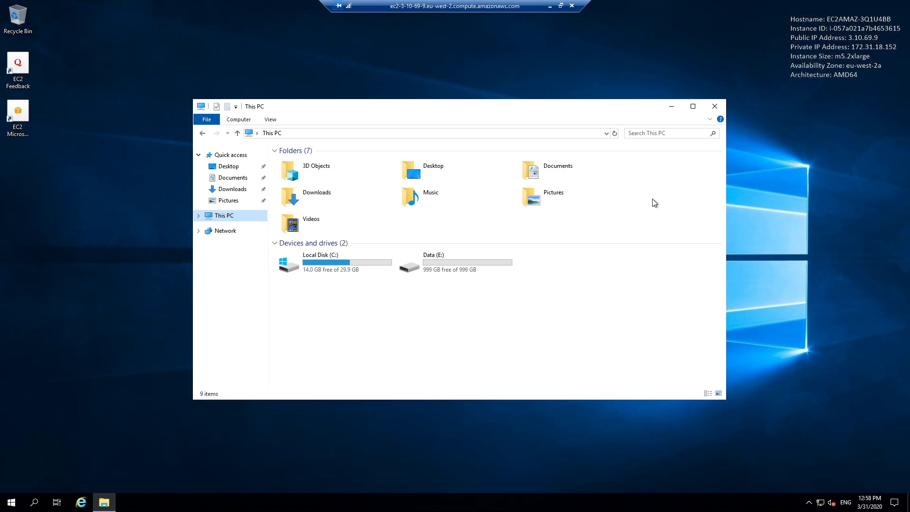
click(715, 106)
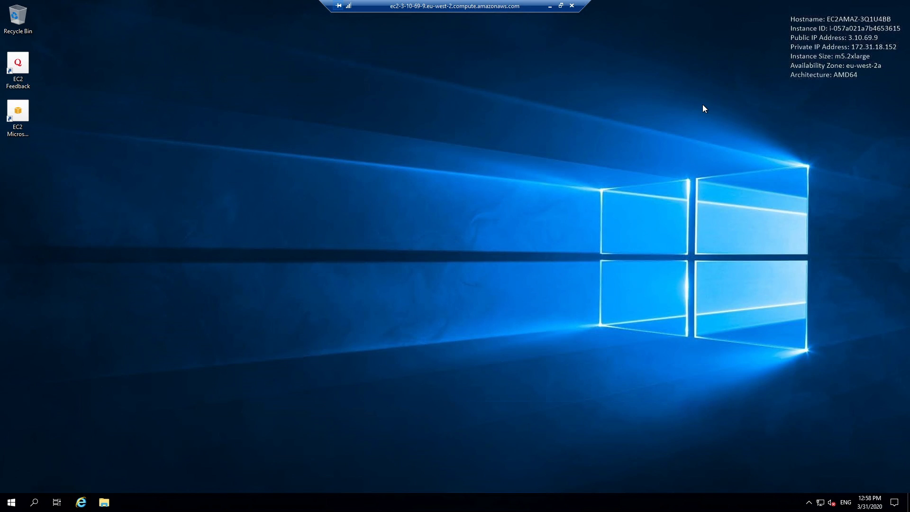
- Turn off Windows Defender Firewall for both private and public networks and close it
click(42, 500)
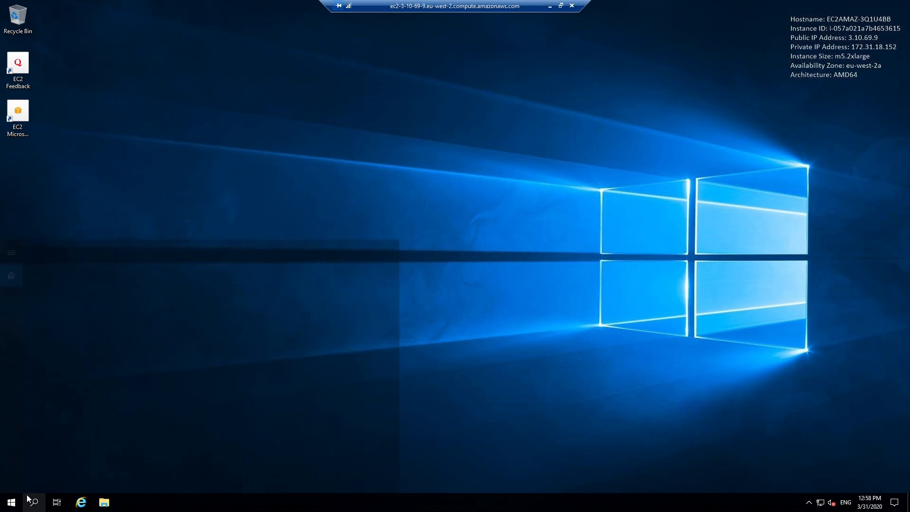
text(windows defender)
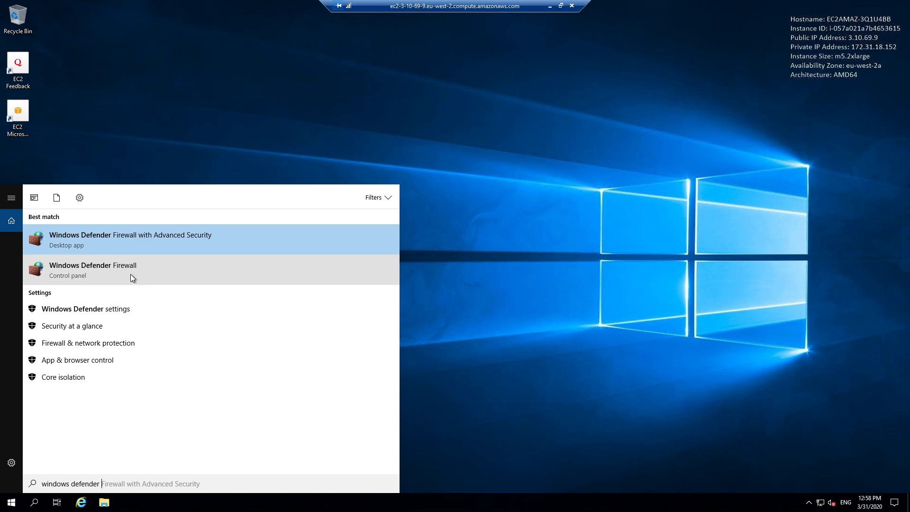
click(127, 266)
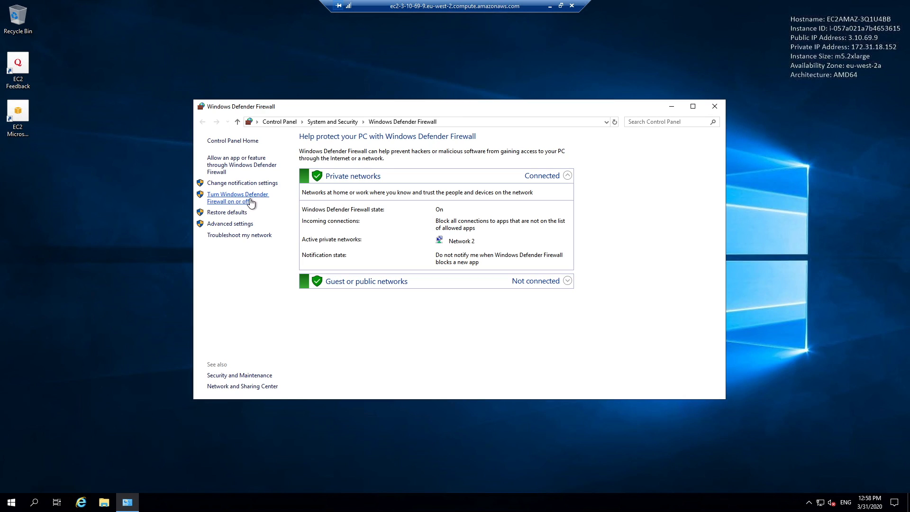
click(251, 202)
click(351, 210)
click(352, 266)
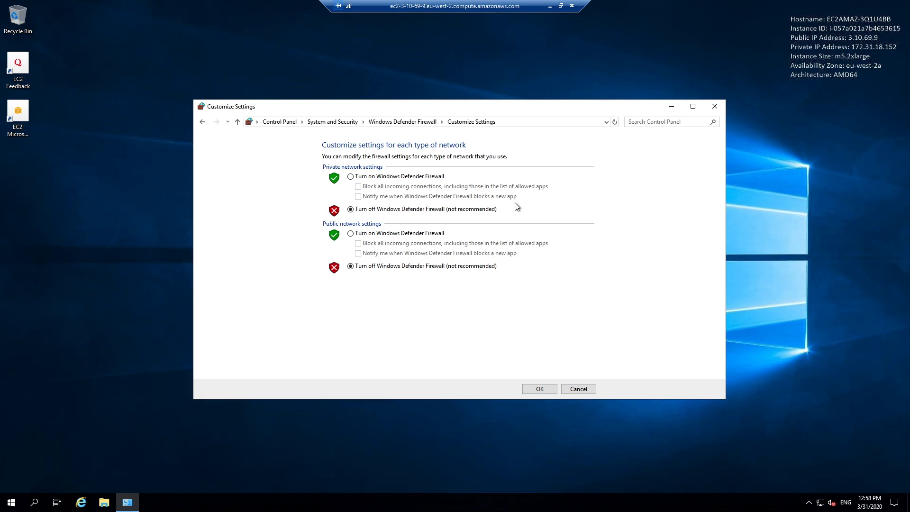
click(549, 389)
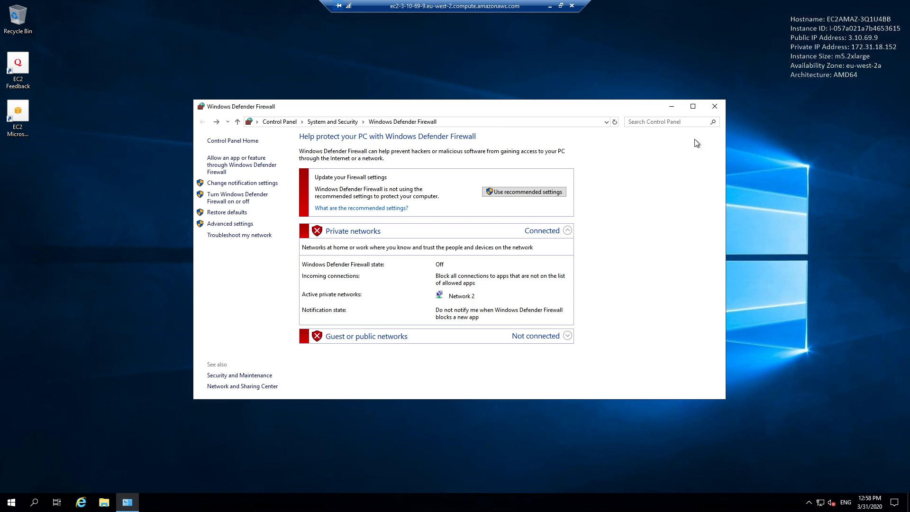
click(714, 107)
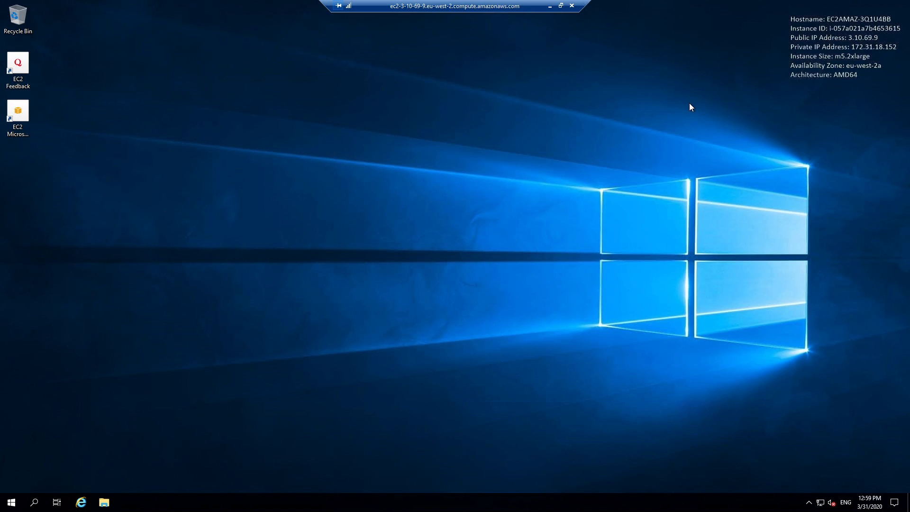
- In Server Manager's Local Server, set IE Enhanced Security to Off for Administrators and Users, then close
click(36, 497)
text(server manager)
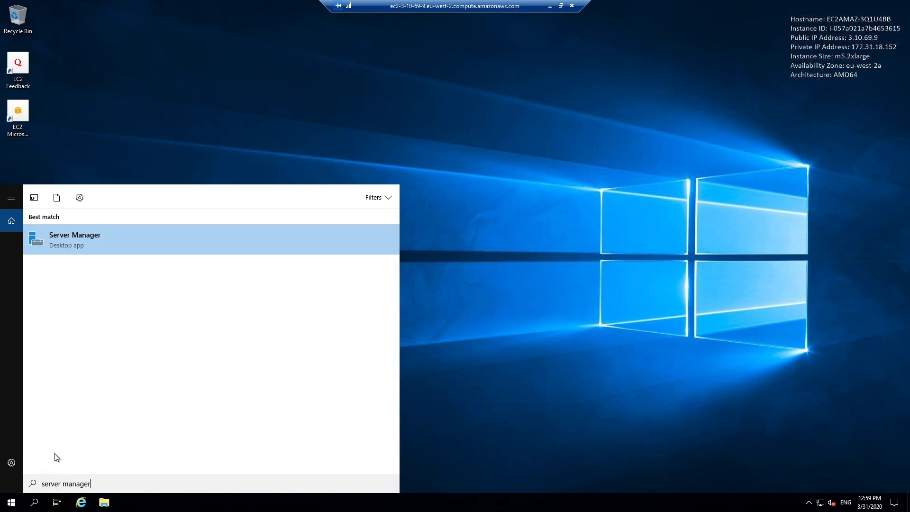
click(97, 246)
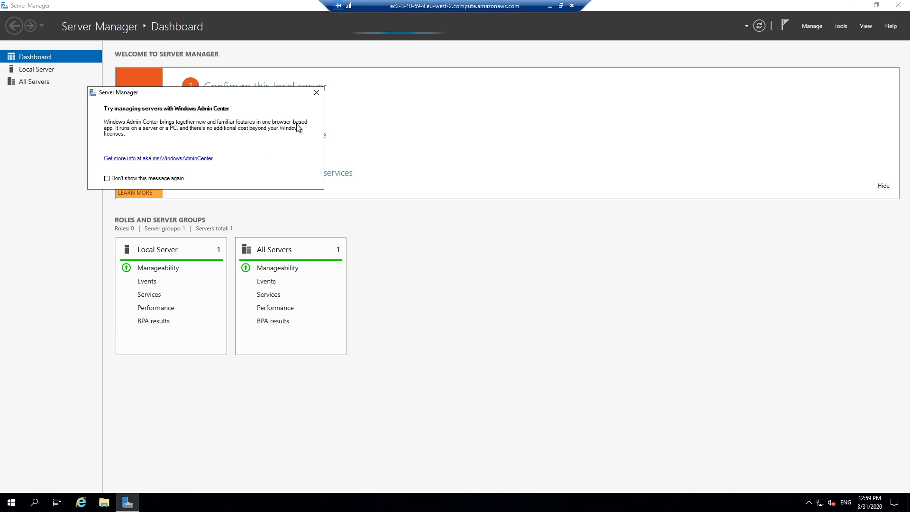
click(316, 93)
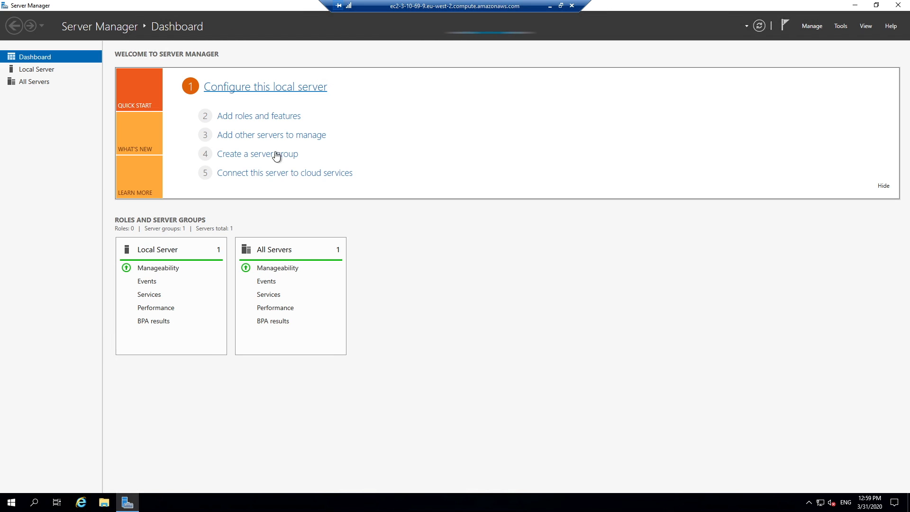
click(157, 249)
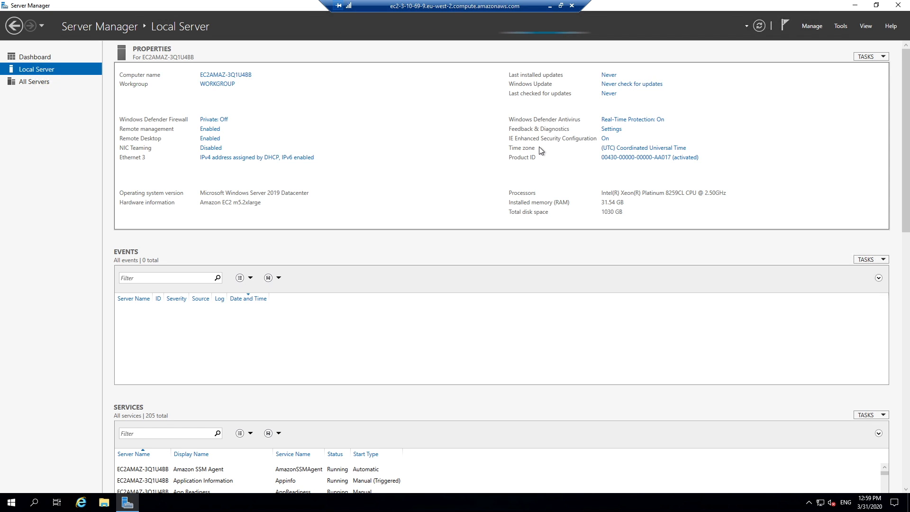
click(606, 139)
click(393, 238)
click(394, 293)
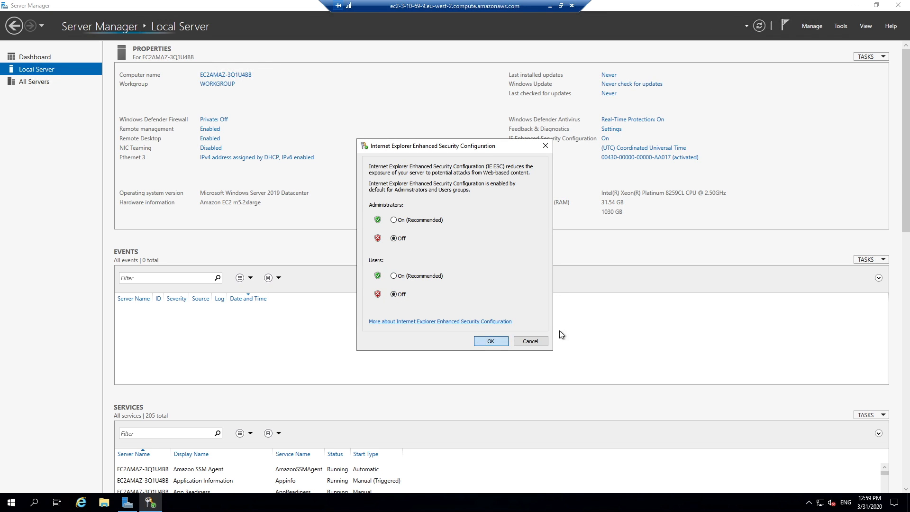
click(543, 337)
click(898, 5)
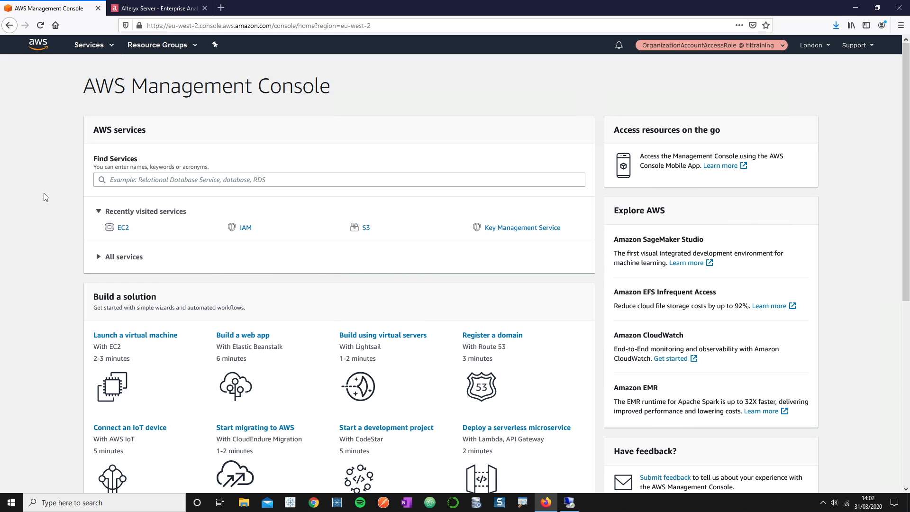
- Find the S3 service and begin a new bucket in EU (London) eu-west-2
click(152, 182)
text(s3)
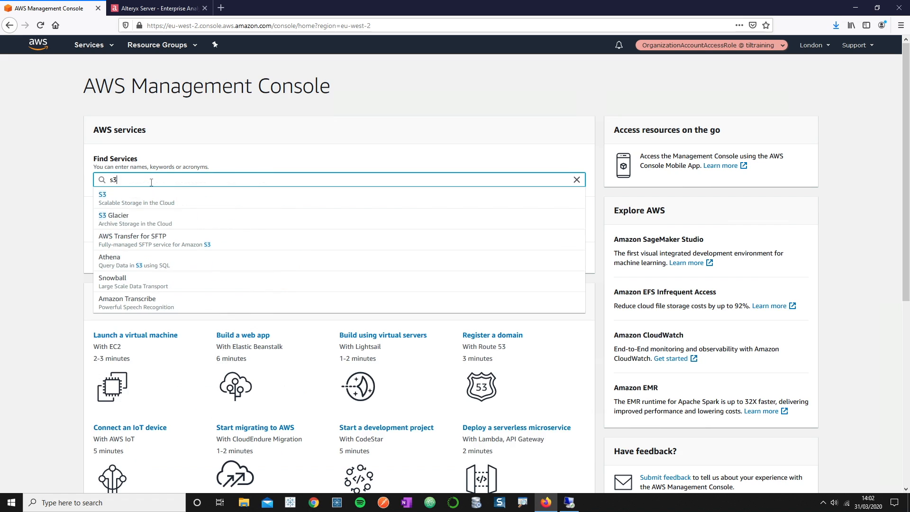
click(137, 202)
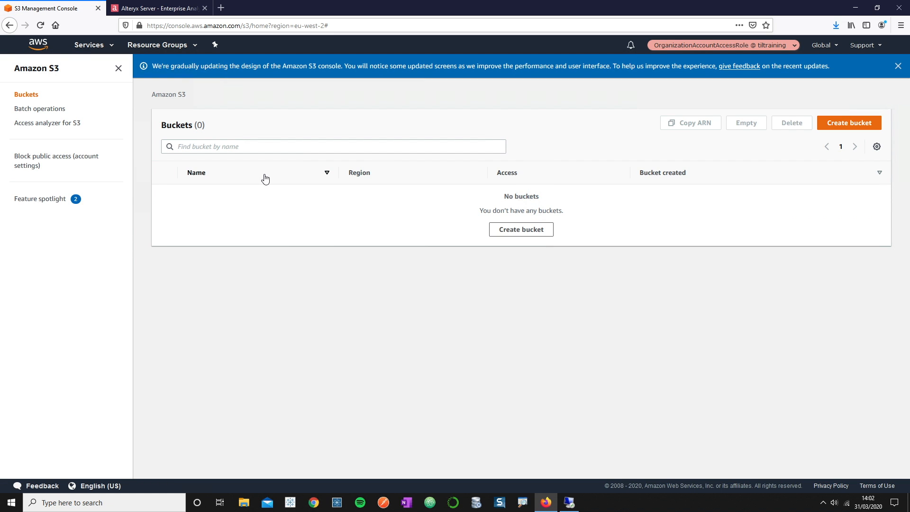
click(860, 127)
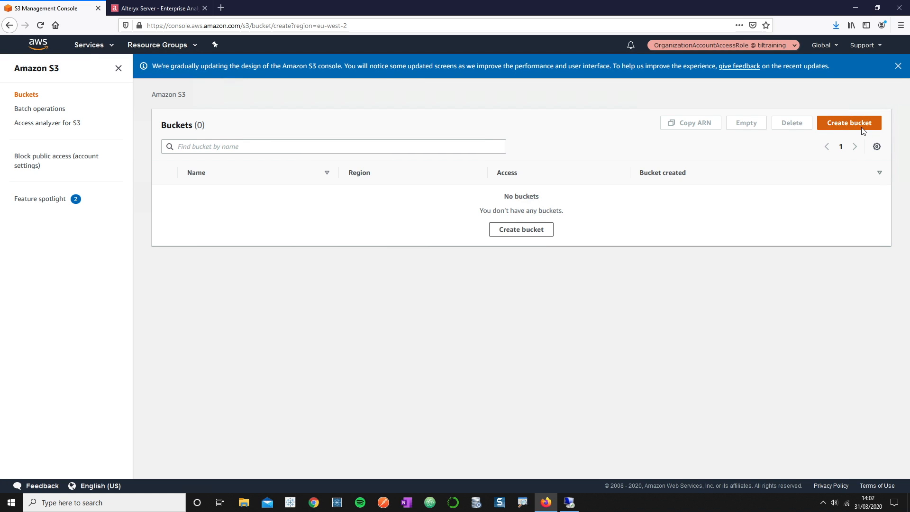
click(175, 188)
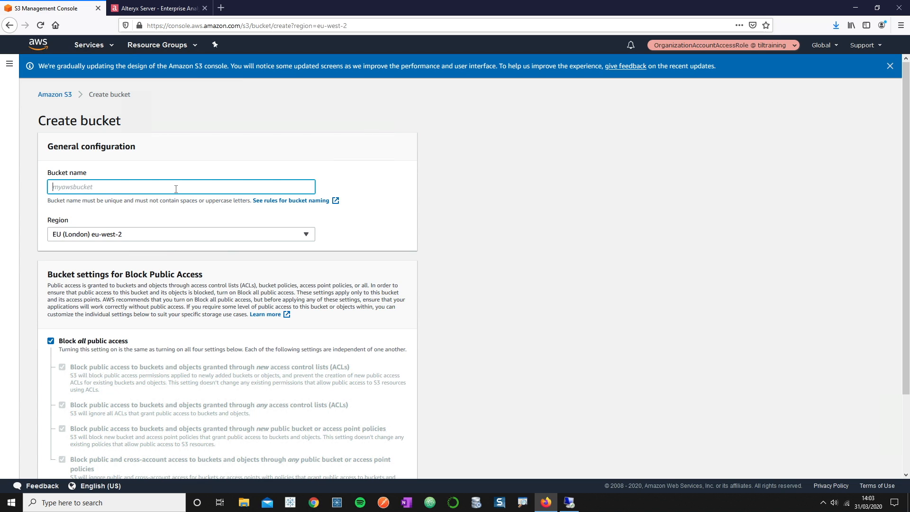
- Name the bucket alteryx-server-demo-storage, leave public access blocked, and create it
text(alteryx-server-demo-storage)
scroll(504, 368, down, 3)
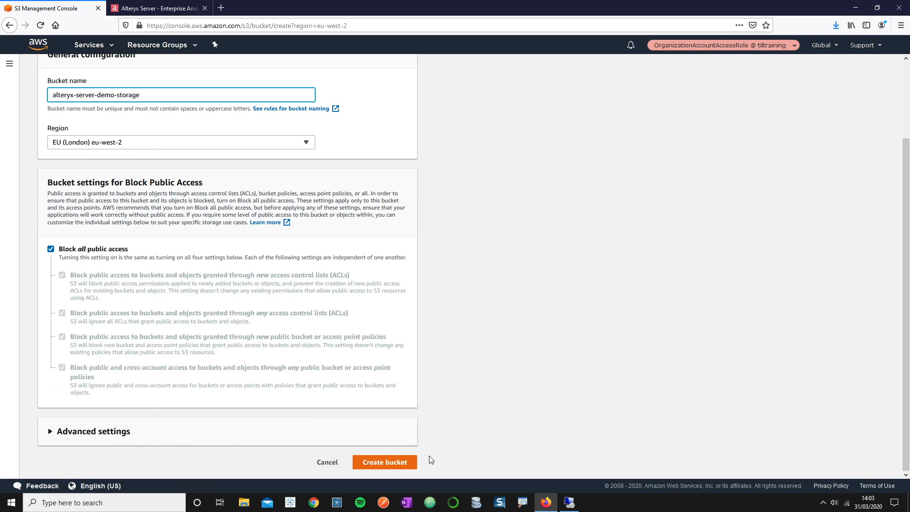
click(405, 460)
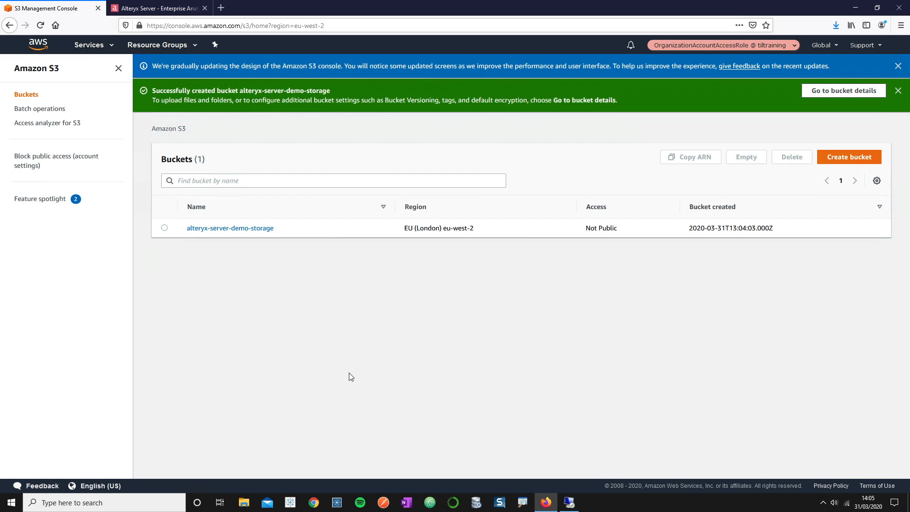
- Go to the IAM Roles list and start creating a new role
click(85, 46)
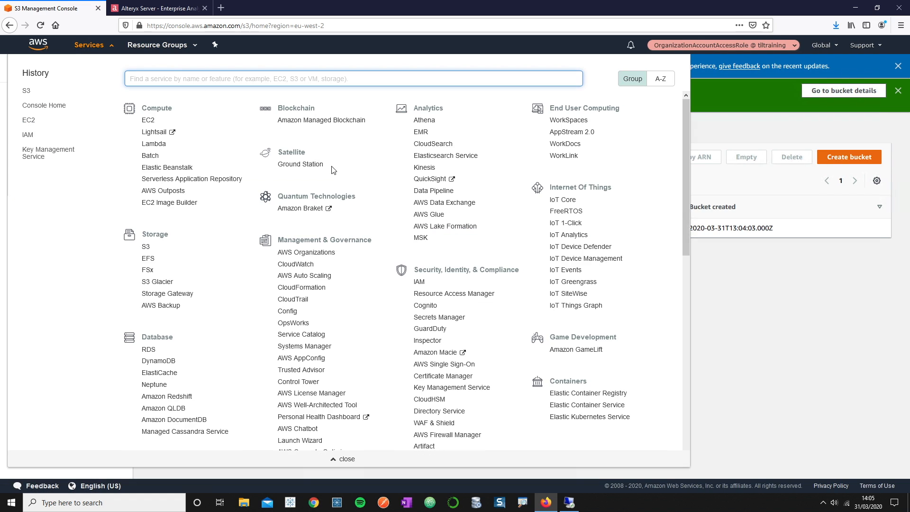
click(419, 282)
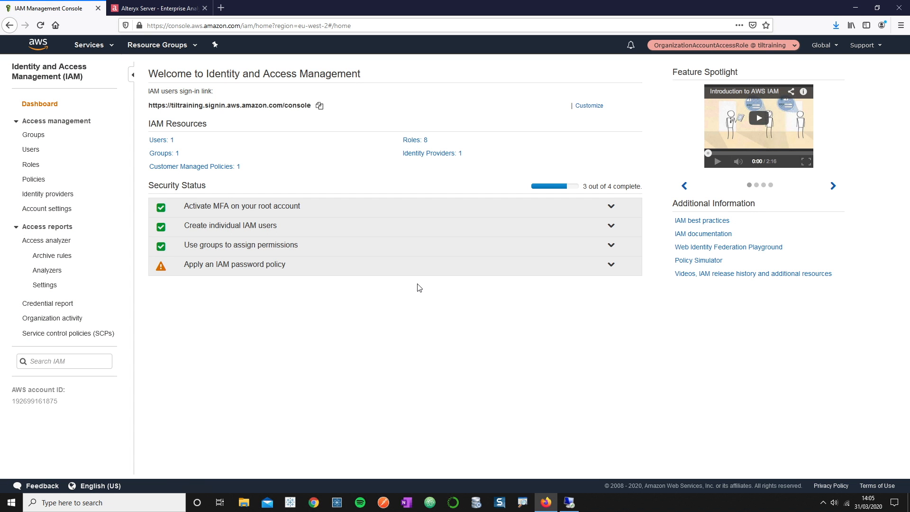
click(31, 164)
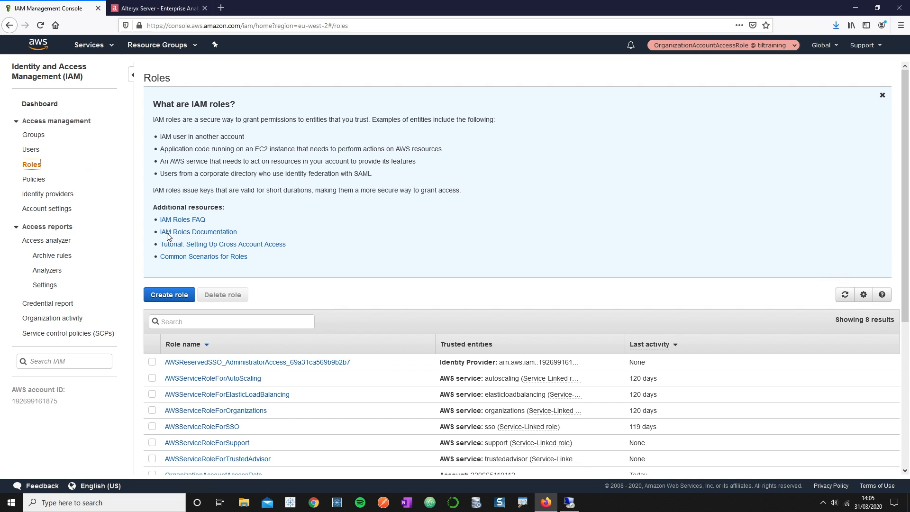
click(179, 294)
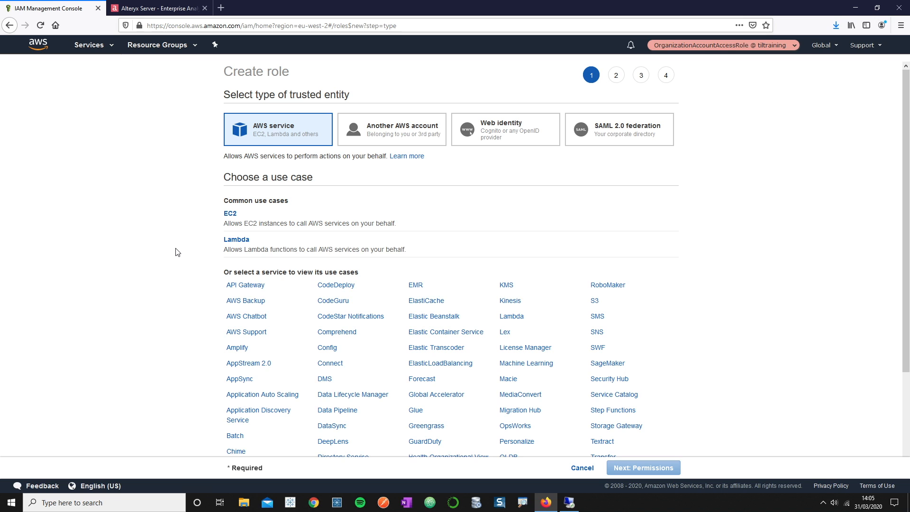
- Choose EC2 as the role's use case and attach the AmazonS3FullAccess policy
click(236, 216)
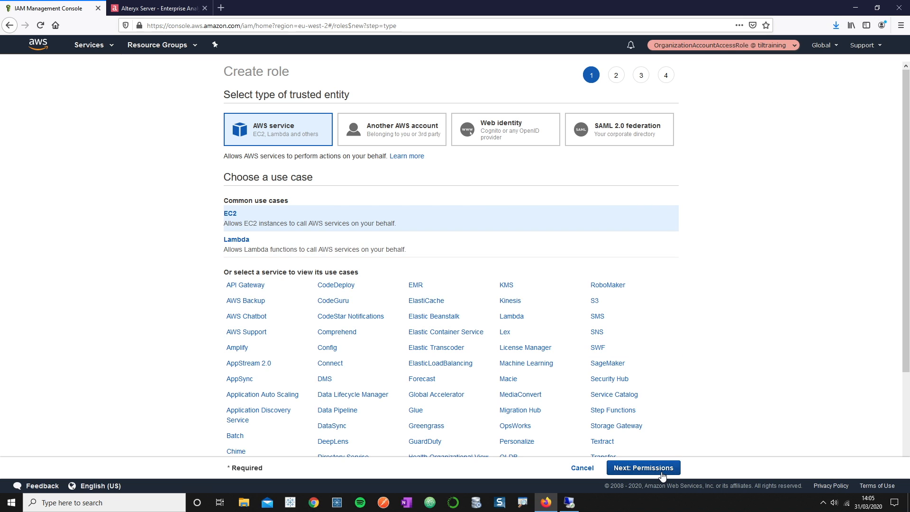
click(661, 475)
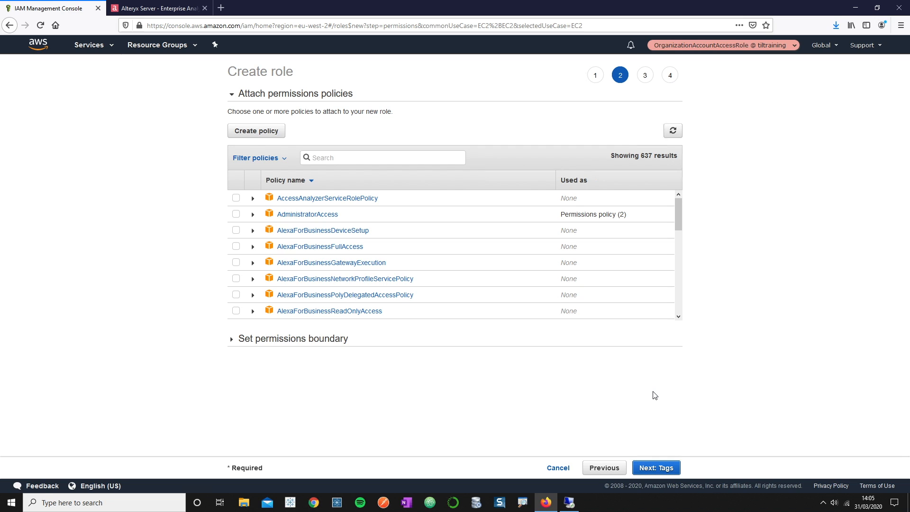
click(428, 158)
text(s3)
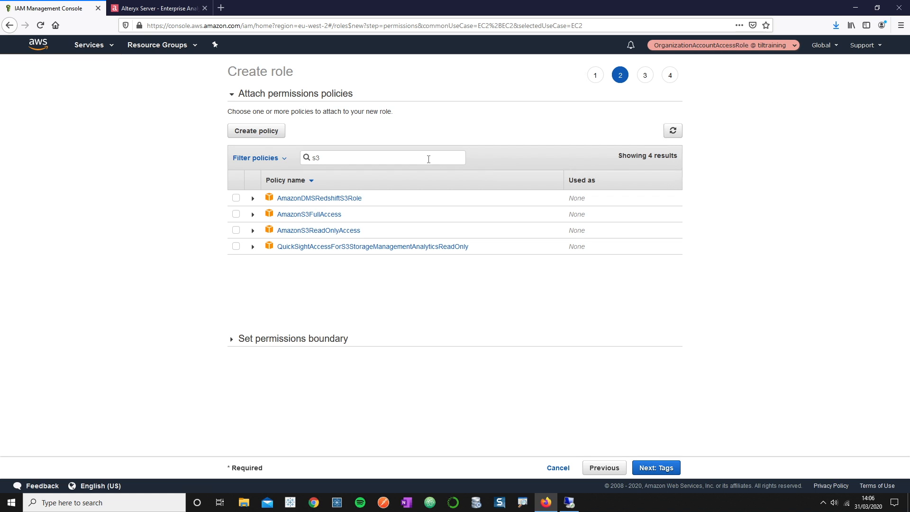
click(236, 215)
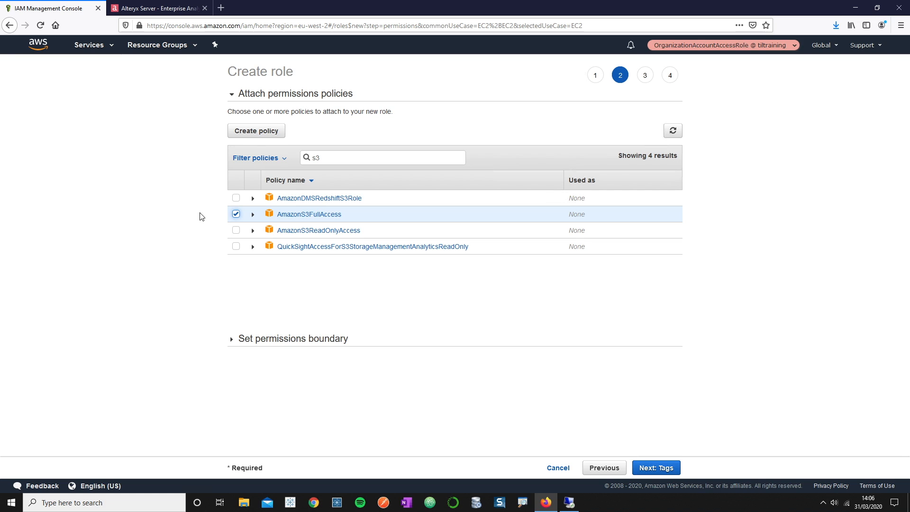
click(666, 462)
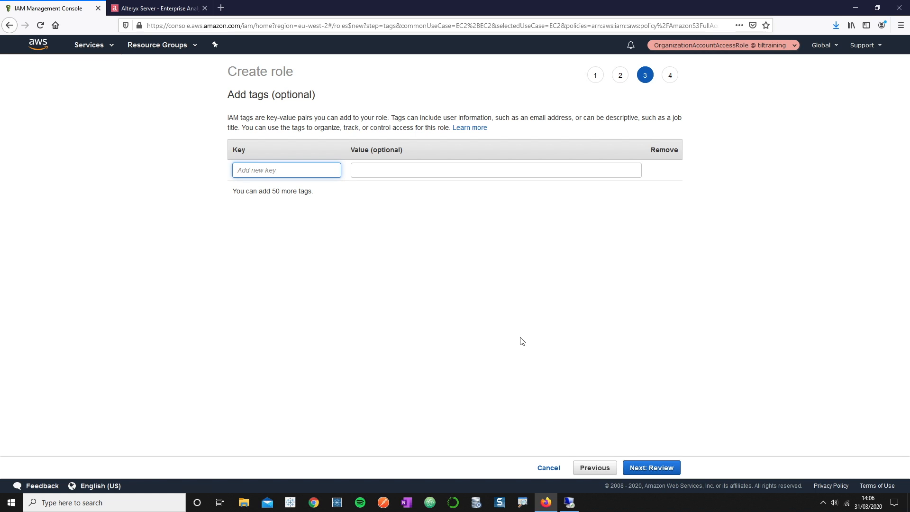
- Tag the role with Project=alteryx-server-demo and an Author tag holding the author's name
text(Project)
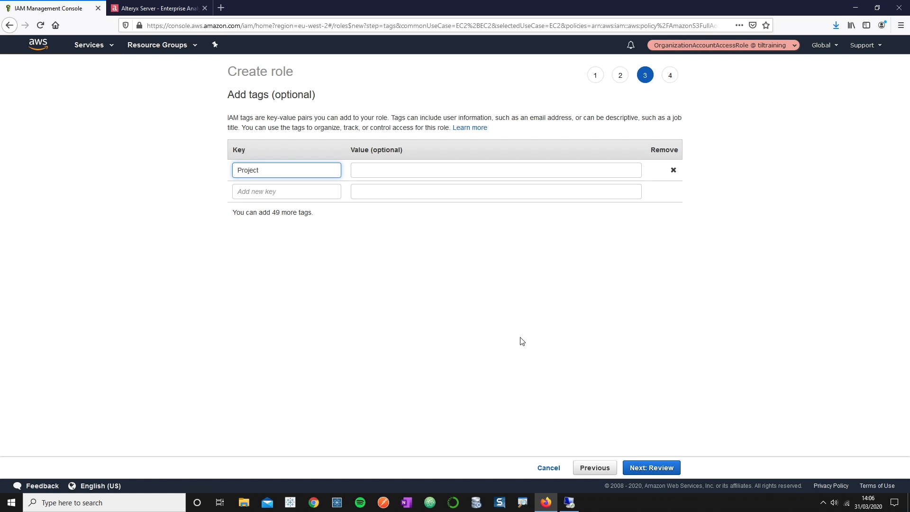
key(Tab)
text(alteryx)
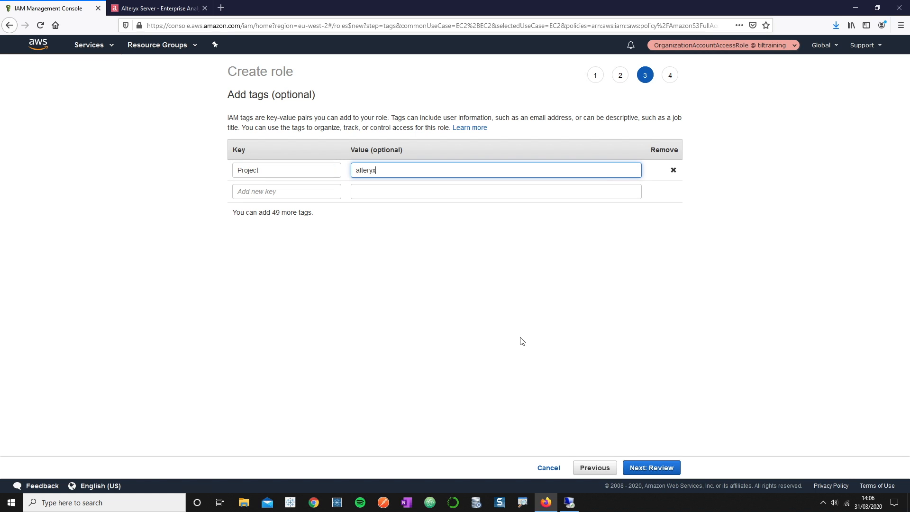
text(-server-demo)
click(257, 191)
text(Author)
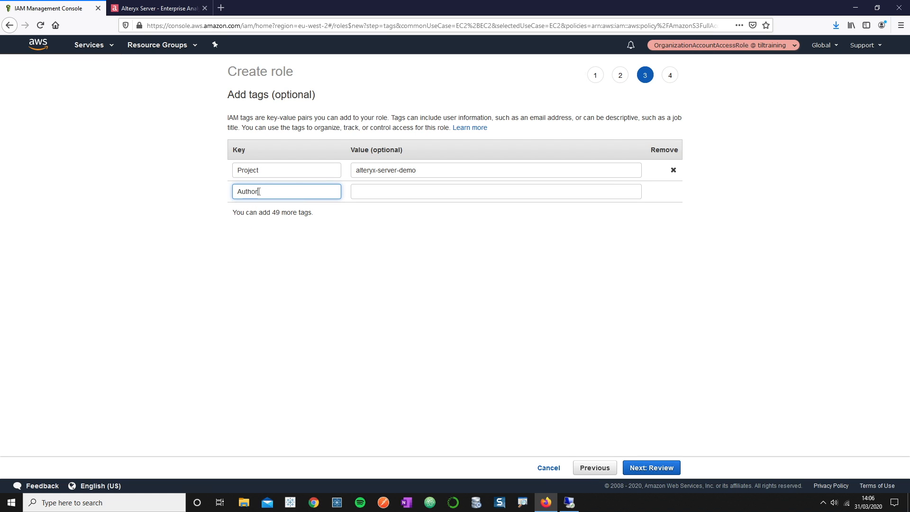
key(Tab)
text(Ben-Moss)
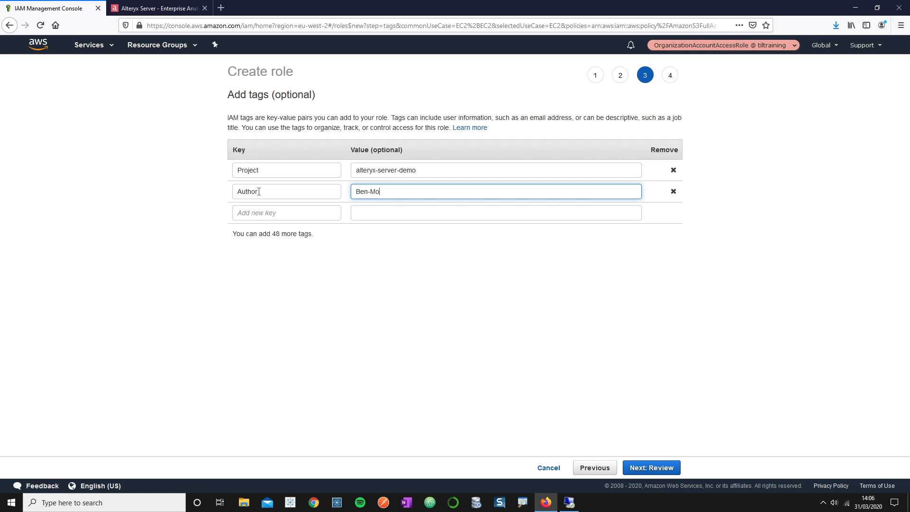
- Name the role alteryx-server-demo-s3connect and create it
click(652, 467)
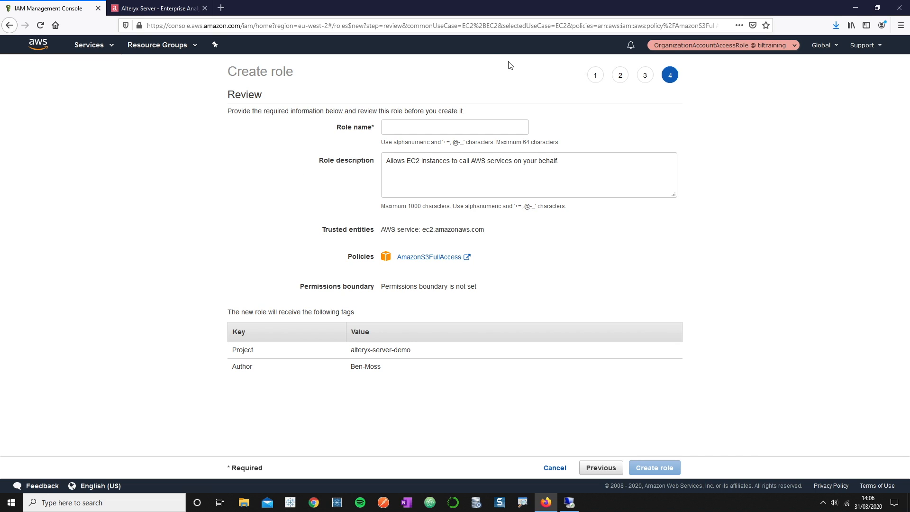
text(al)
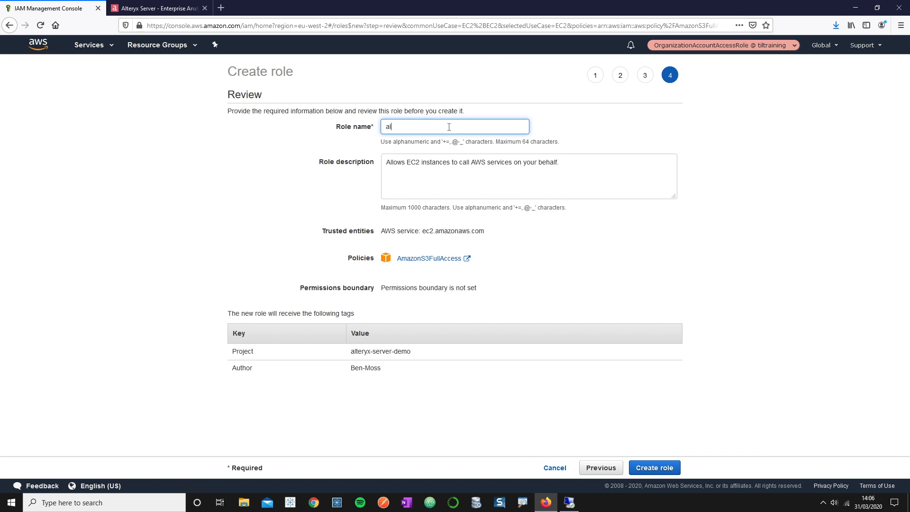
text(teryx-server-demo-s3connect)
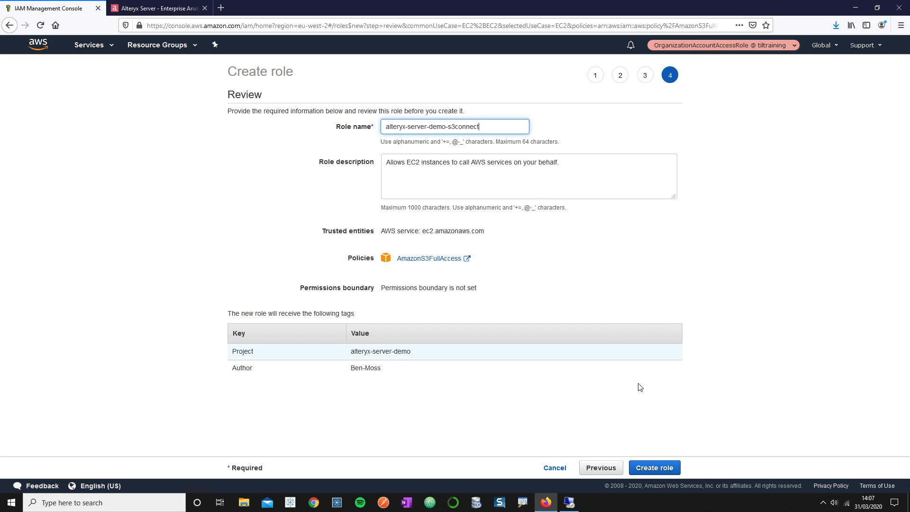
click(670, 468)
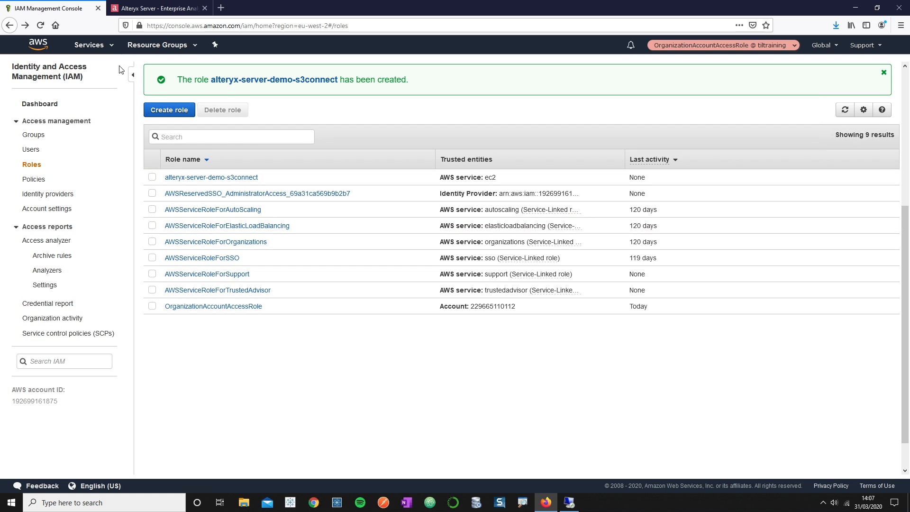
- Attach the alteryx-server-demo-s3connect IAM role to the alteryx-server-demo-ec2 instance from the EC2 Instances list
click(107, 50)
click(147, 120)
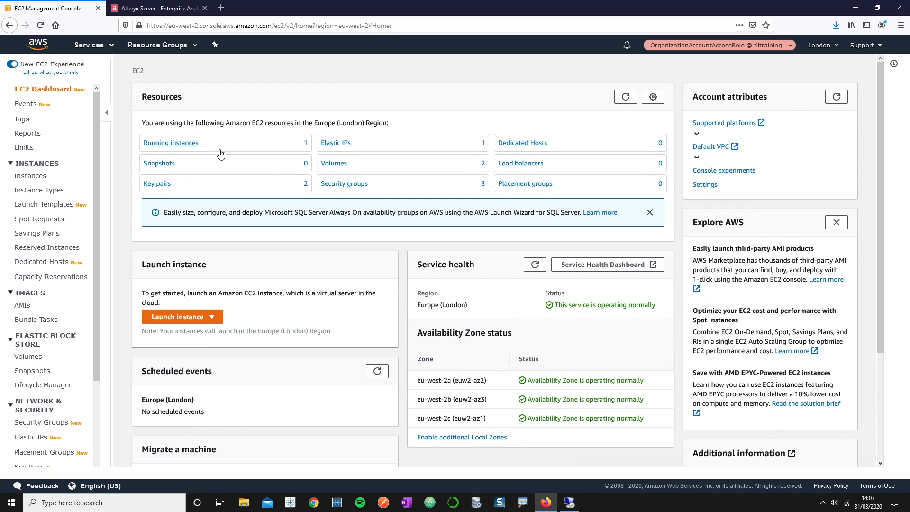
click(219, 151)
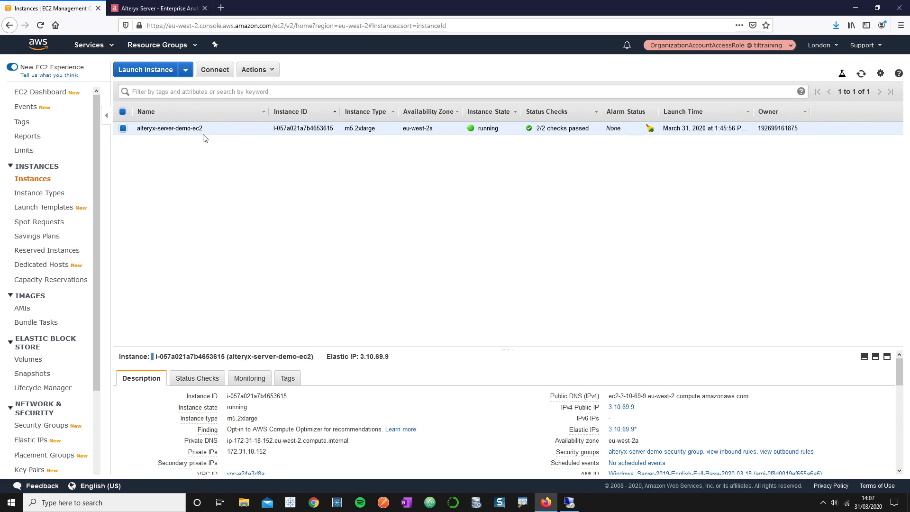
click(252, 70)
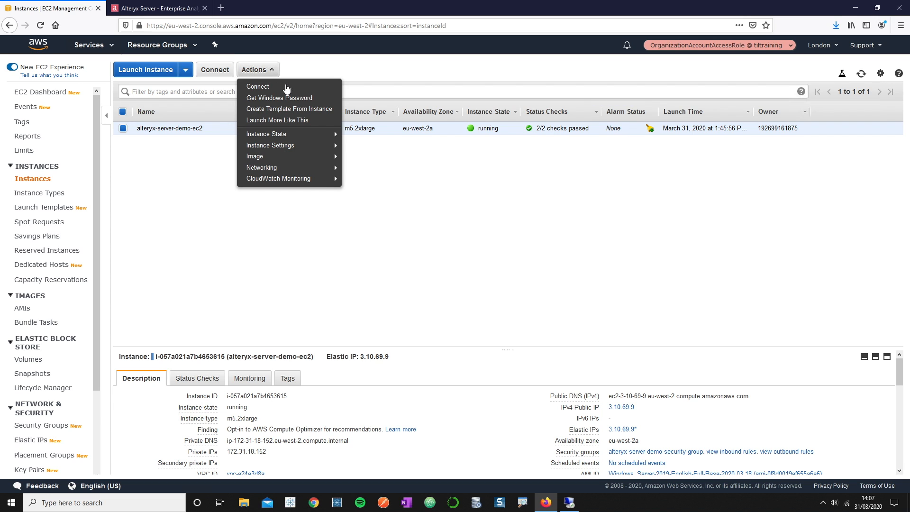
mouse_move(324, 146)
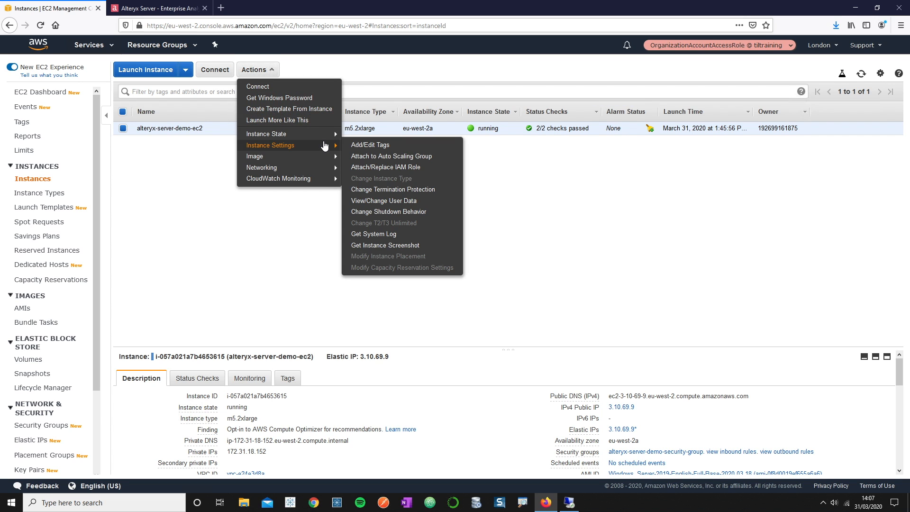
click(373, 168)
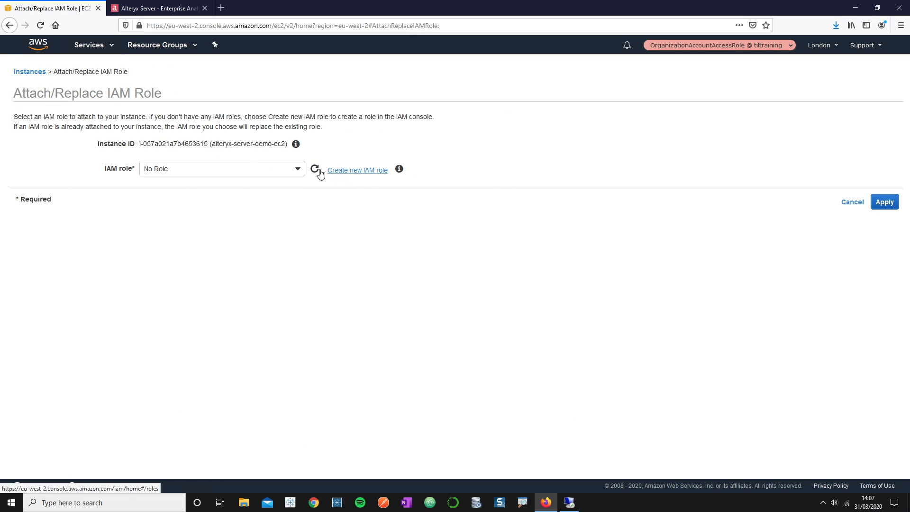
click(299, 169)
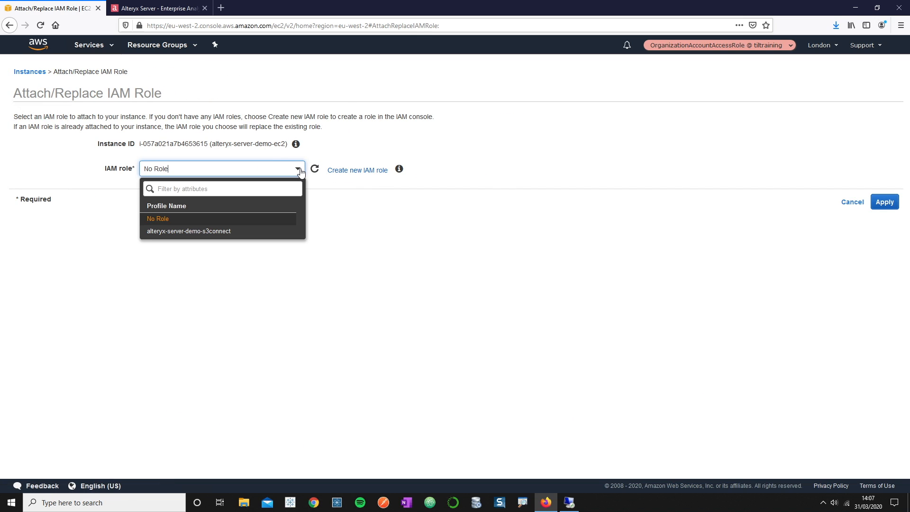
click(195, 232)
click(884, 203)
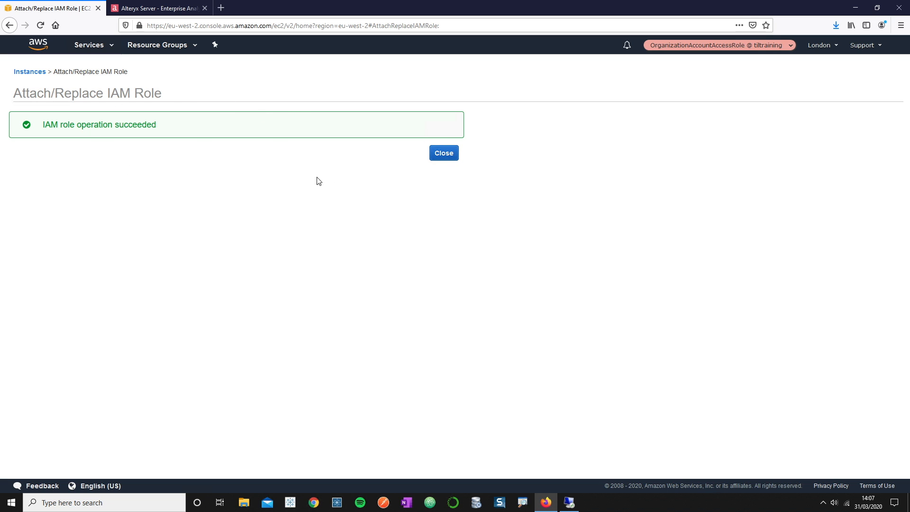
click(443, 154)
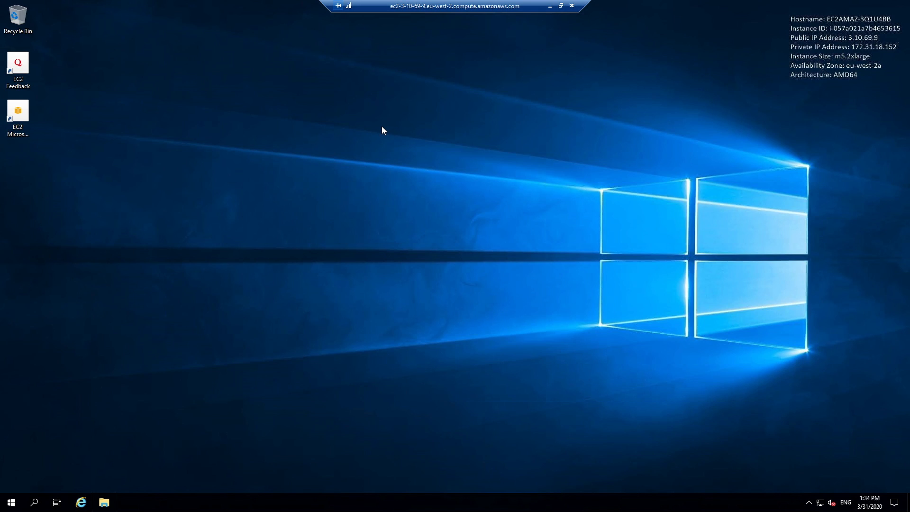
- In Internet Explorer, search Bing for 'cloudberry drive' and open the MSP360 CloudBerry Drive product page
click(88, 505)
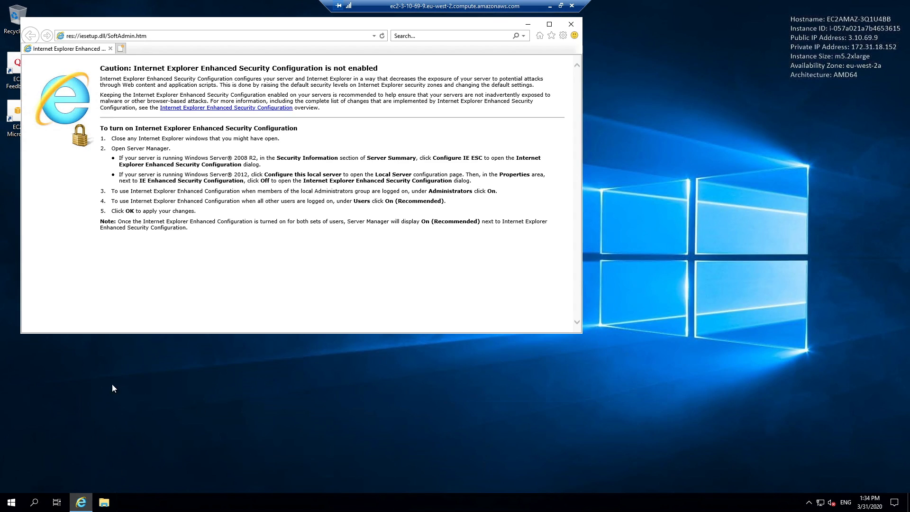
click(174, 38)
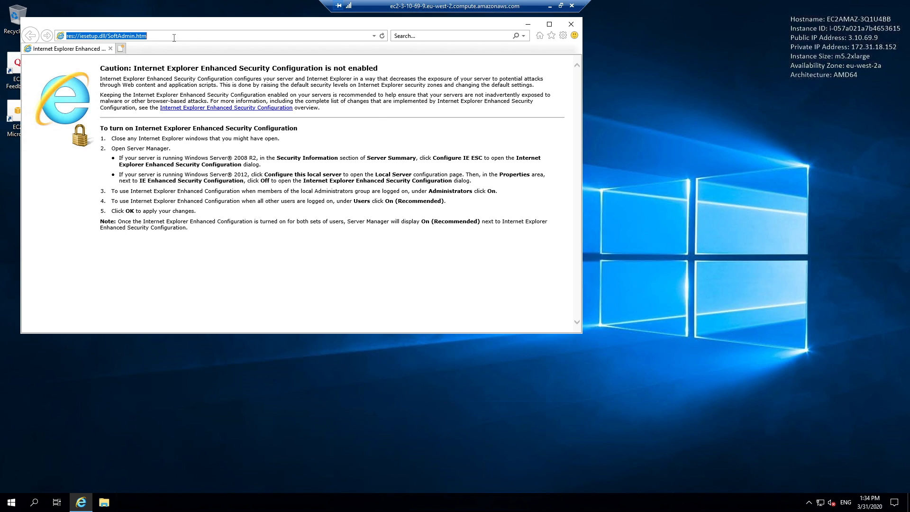
text(cloudberry drive)
key(Return)
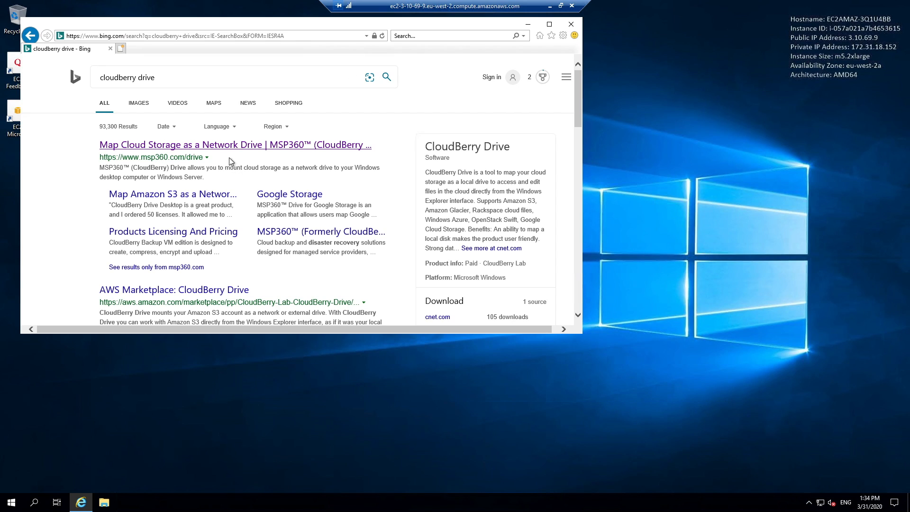
click(232, 145)
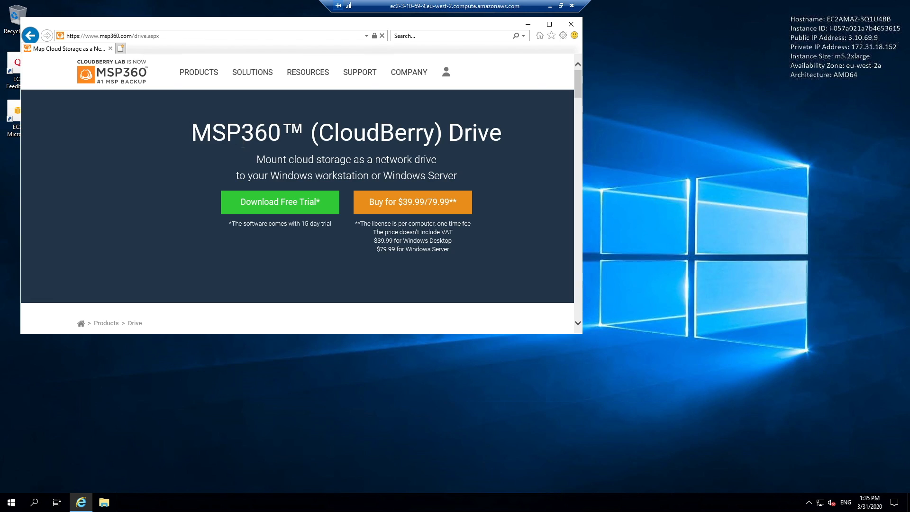
- Request the CloudBerry Drive free trial with an e-mail address and reCAPTCHA, then run the downloaded installer
click(271, 207)
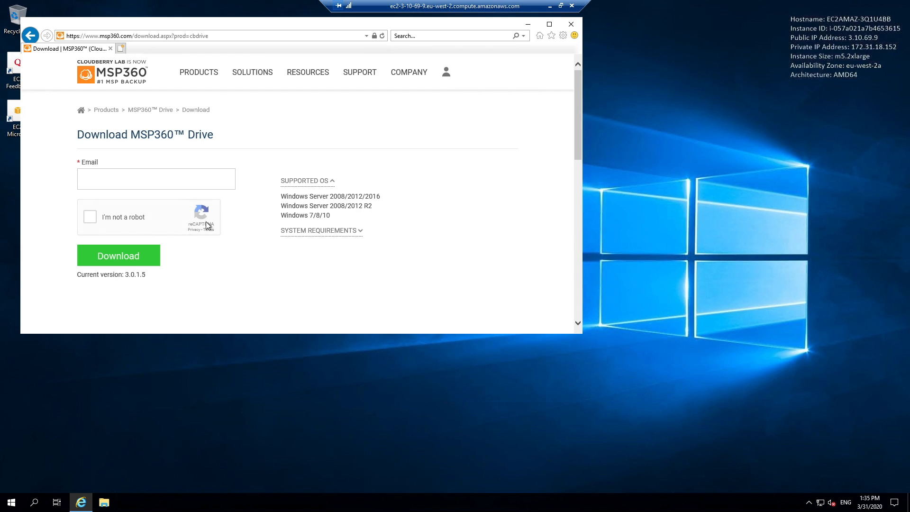
click(133, 176)
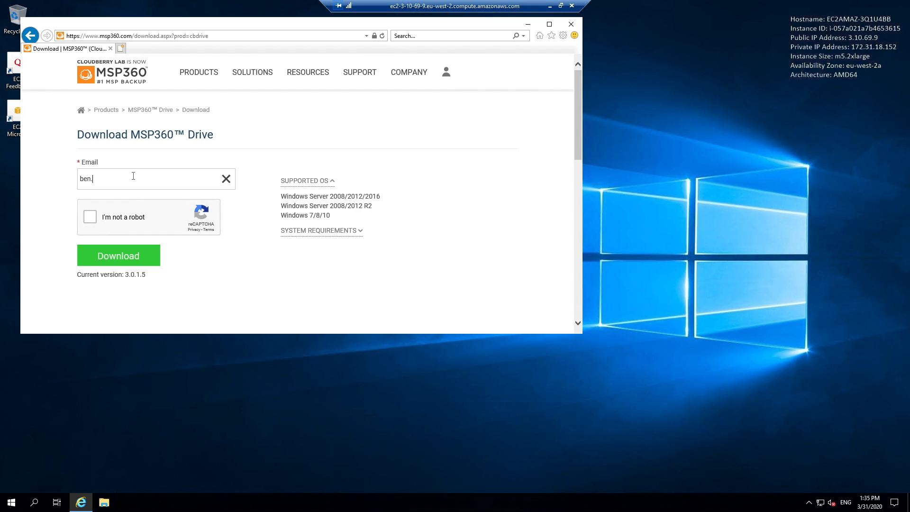
click(91, 218)
click(111, 254)
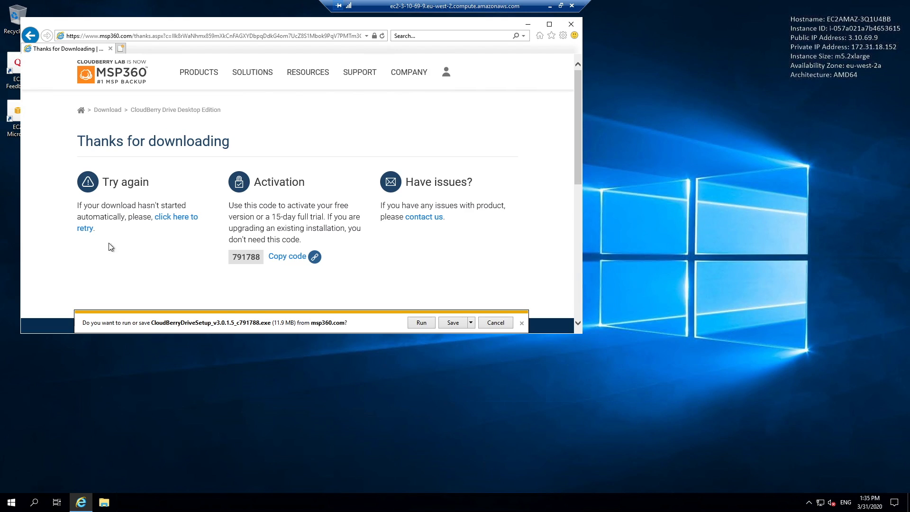
click(421, 322)
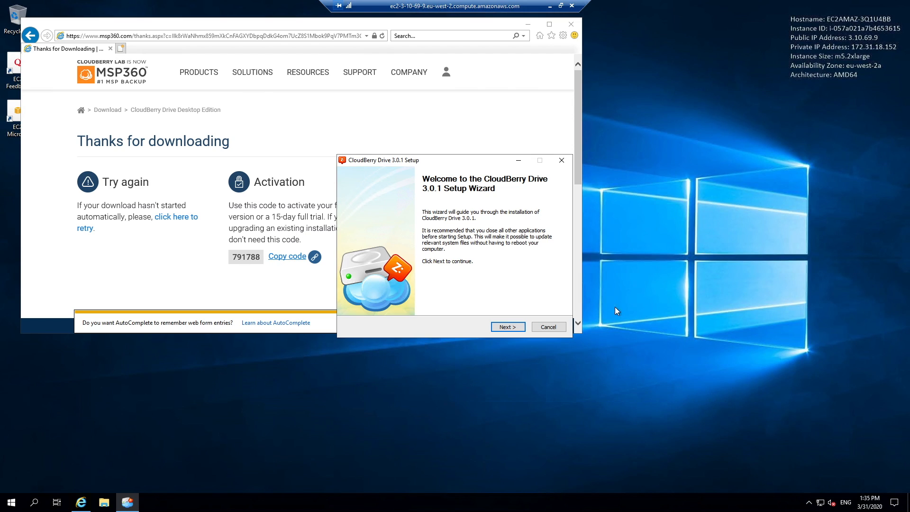
- Install CloudBerry Drive 3.0.1 to the default folder in Common mode, without launching it after setup
click(518, 325)
click(515, 329)
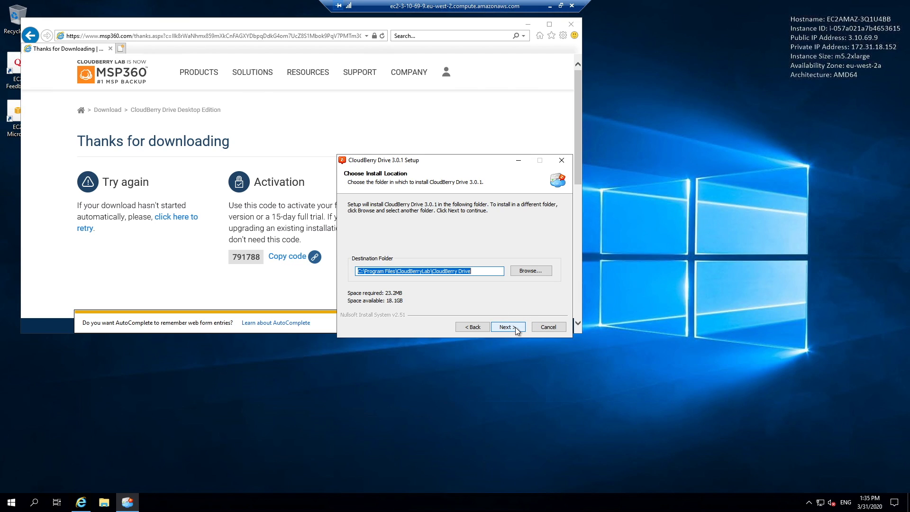
click(516, 327)
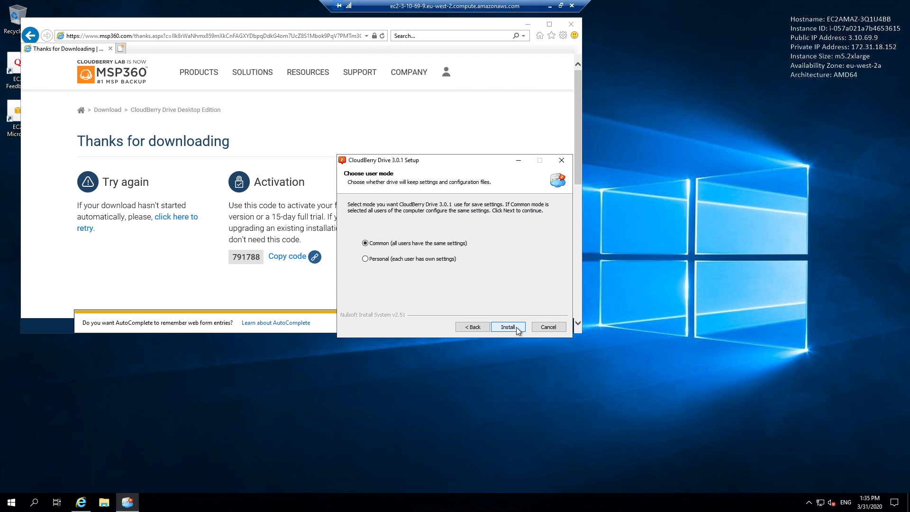
click(516, 327)
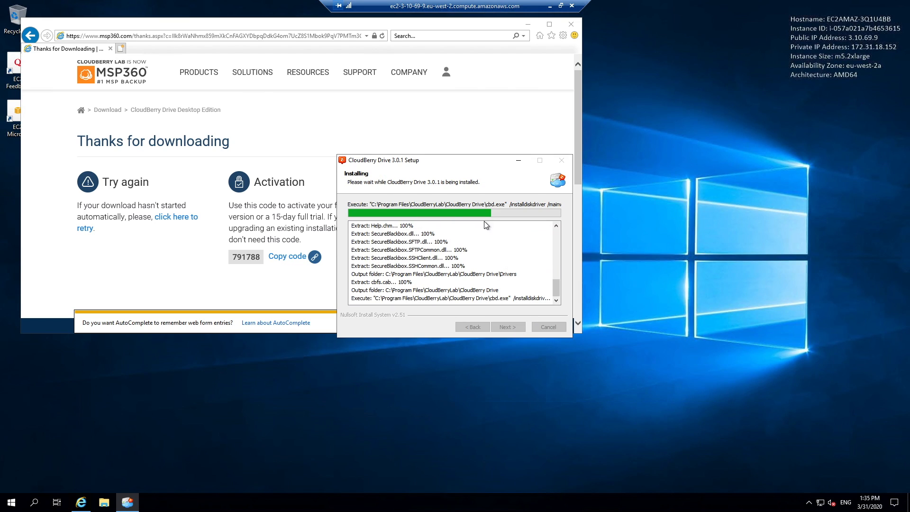
drag(468, 161, 734, 154)
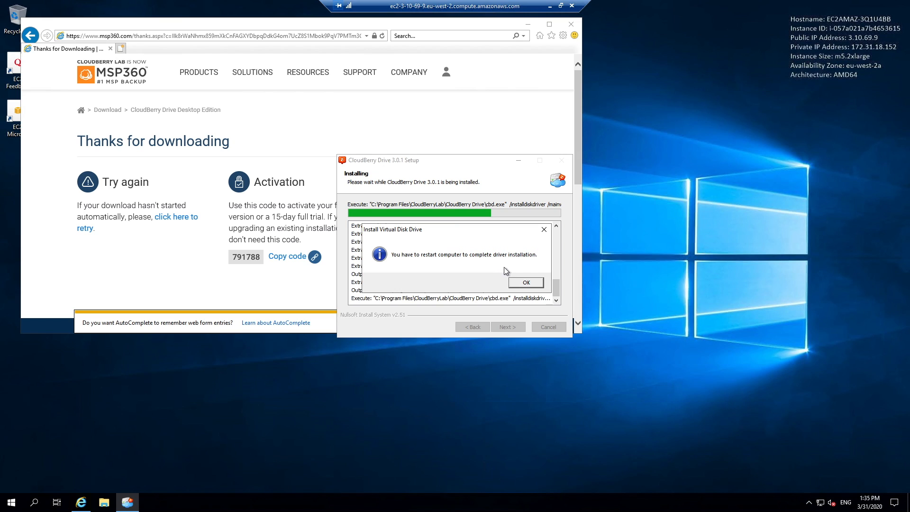
click(525, 283)
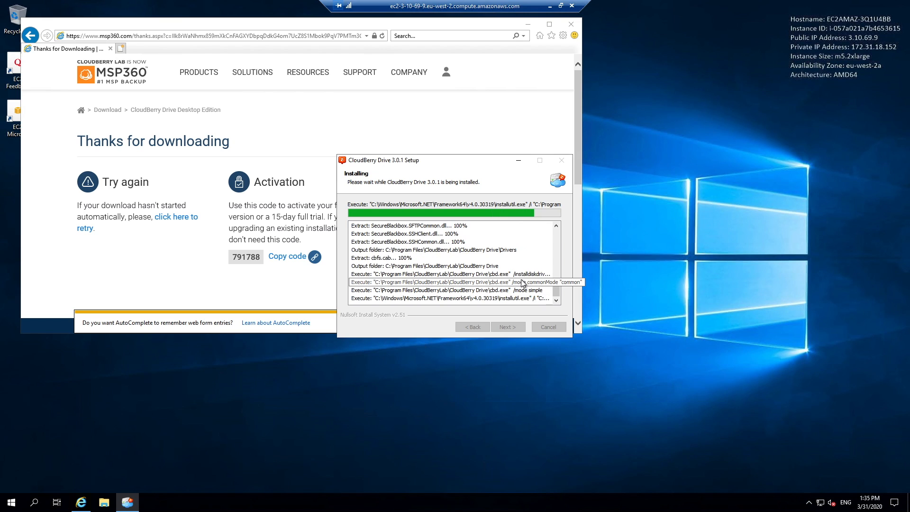
click(465, 248)
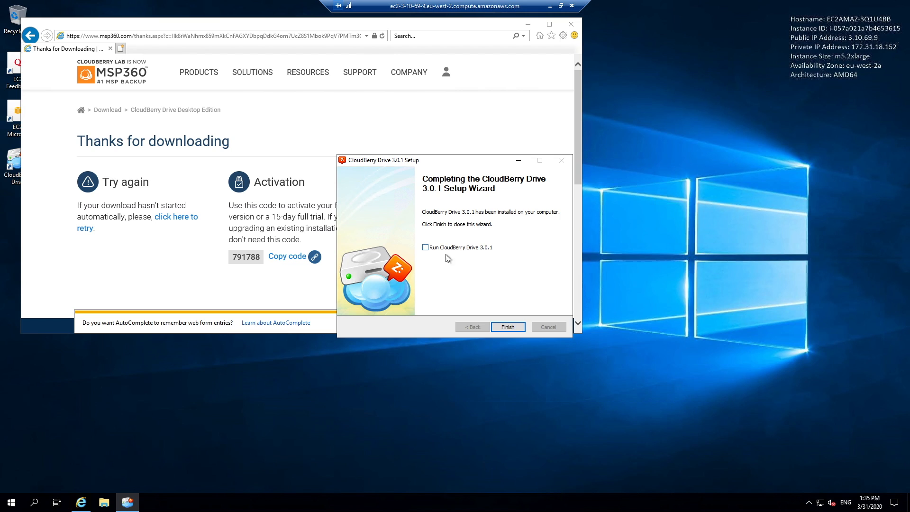
click(507, 327)
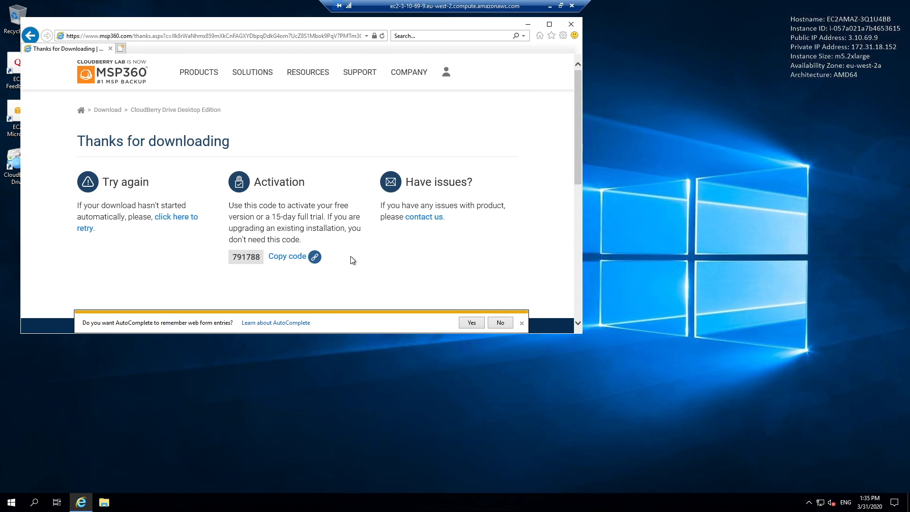
- Copy the CloudBerry Drive activation code from the thanks page, allowing clipboard access
click(315, 256)
right_click(699, 198)
click(435, 272)
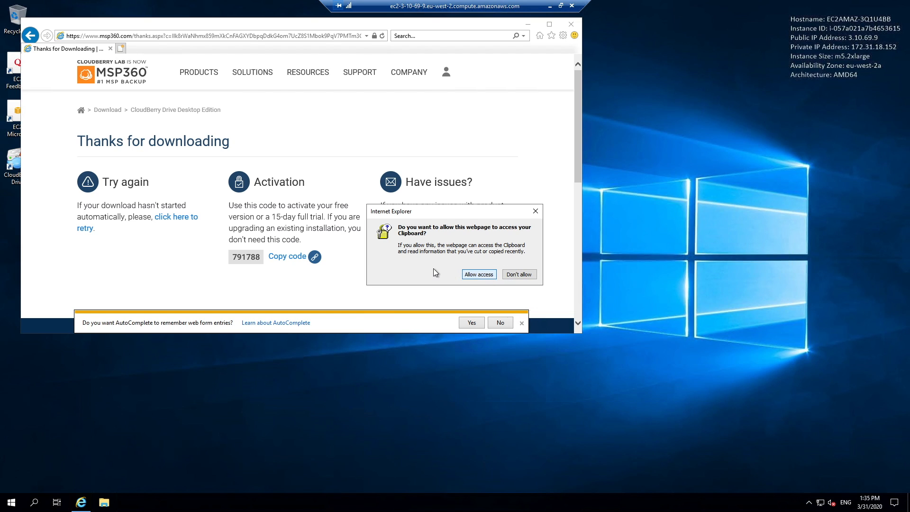
click(478, 274)
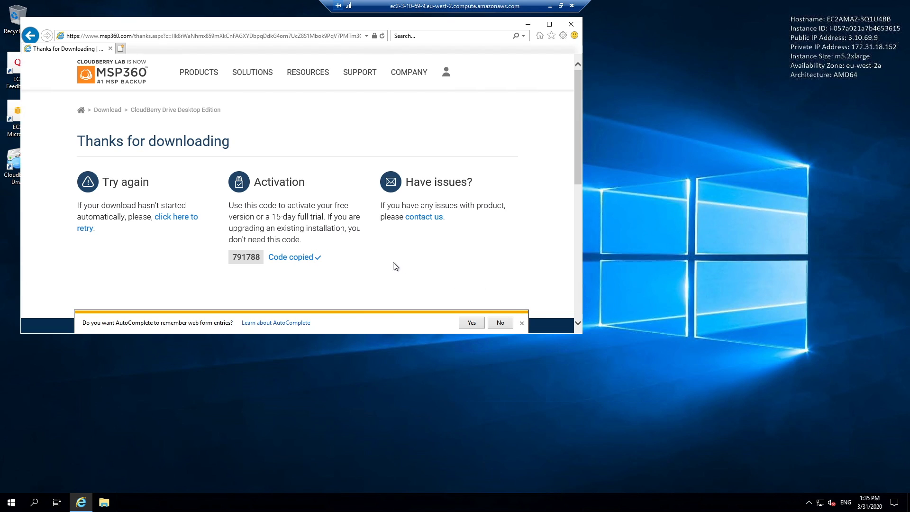
- Create a desktop text file named 'Cloudberry key', paste the activation code into it, and close it
right_click(803, 225)
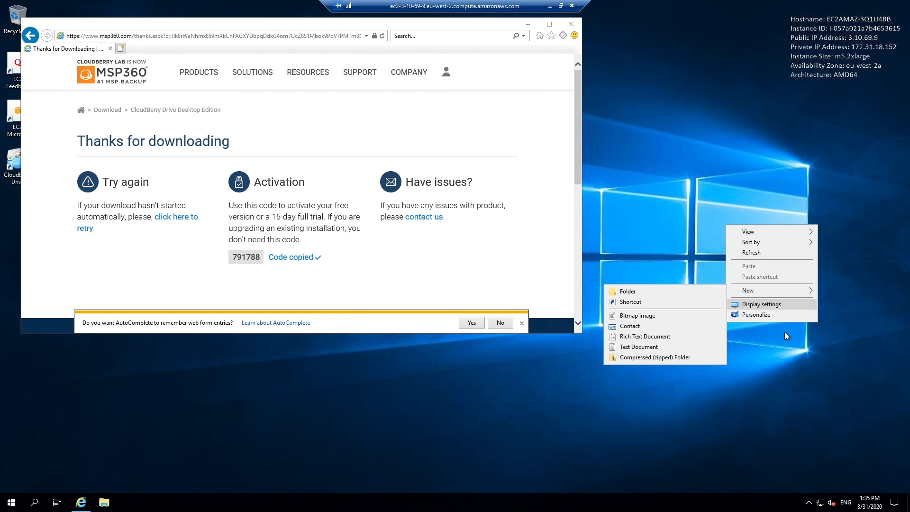
click(678, 347)
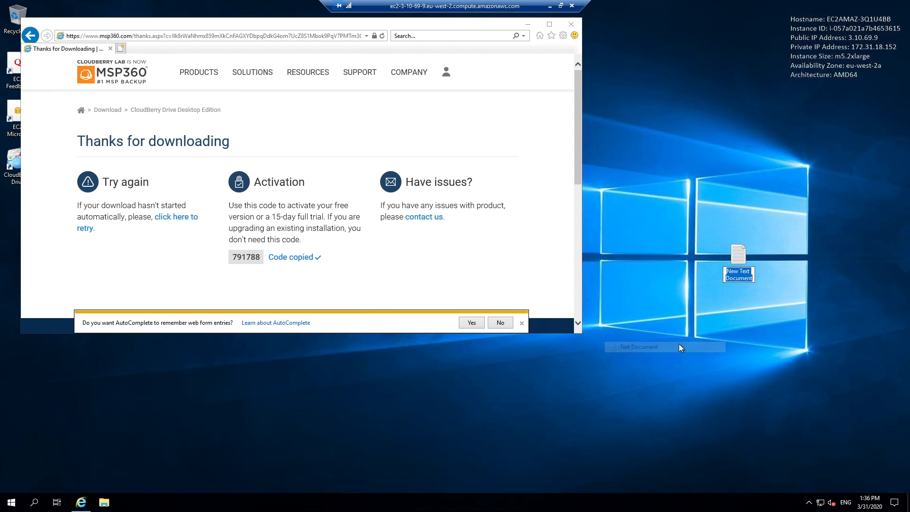
text(Cl)
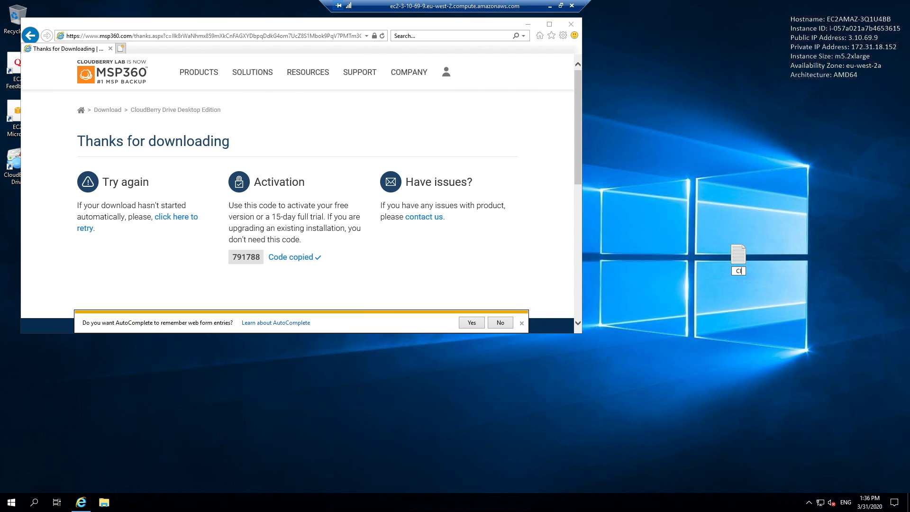
text(oudberry key)
key(Return)
double_click(739, 262)
key(ctrl+v)
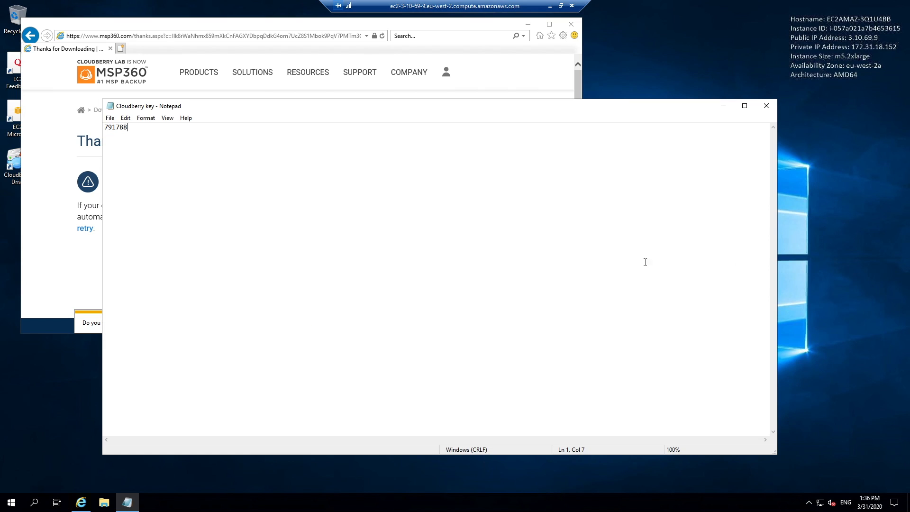
click(766, 106)
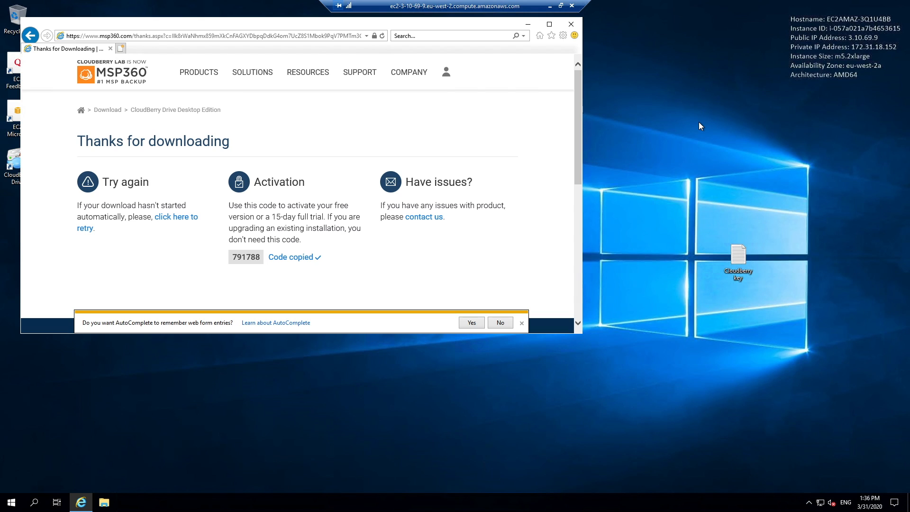
click(11, 502)
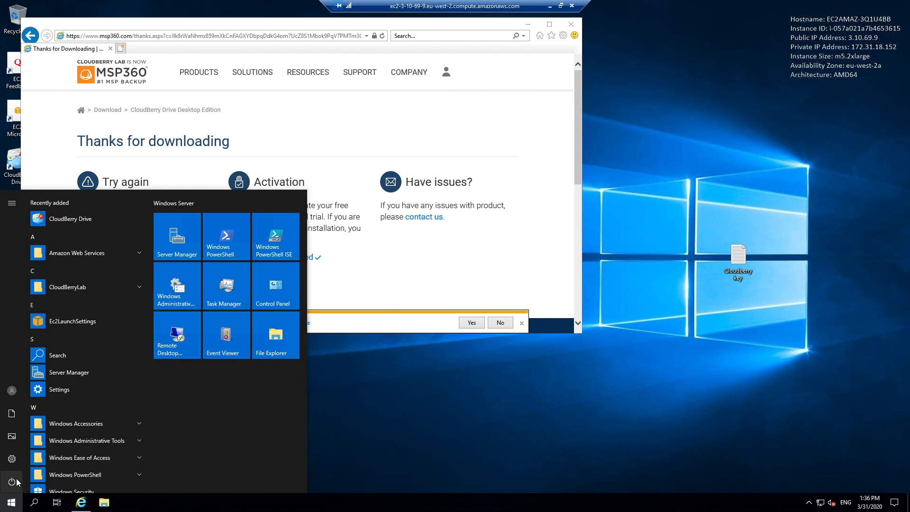
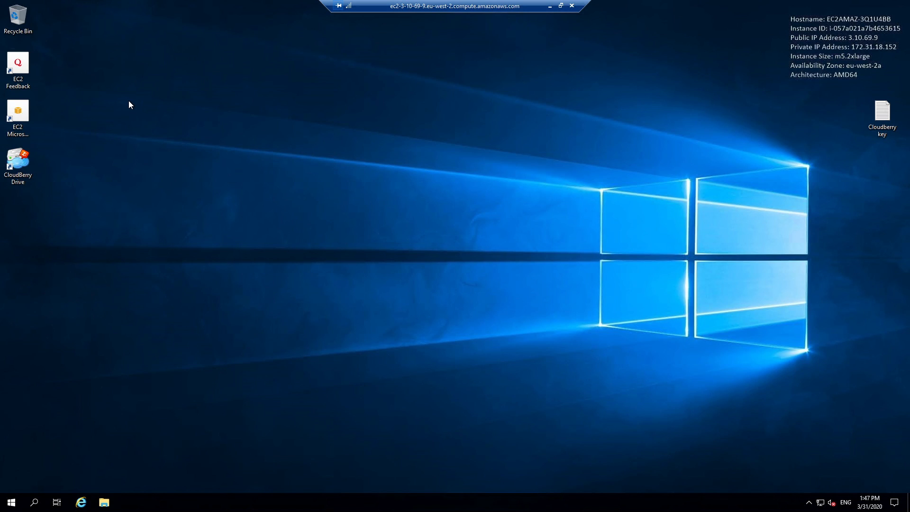
- Open CloudBerry Drive's Mapped Drive Options from its system tray icon
click(808, 502)
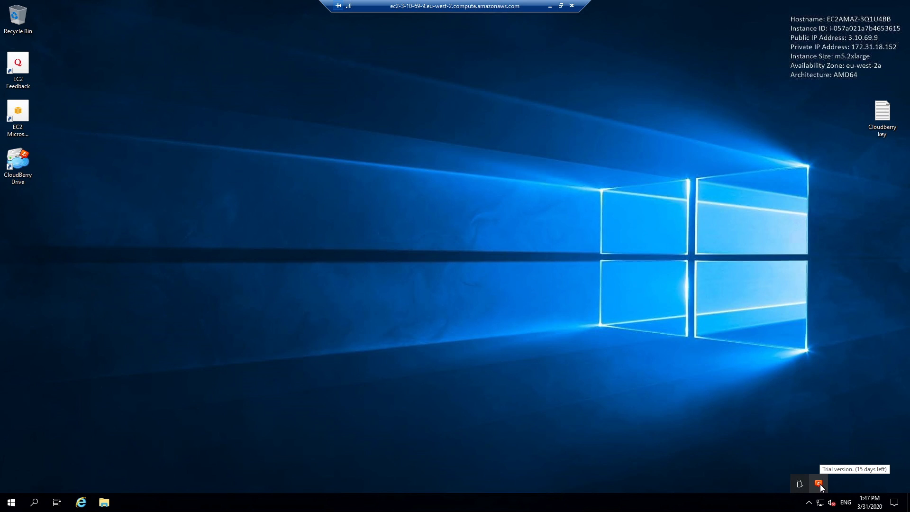
right_click(819, 484)
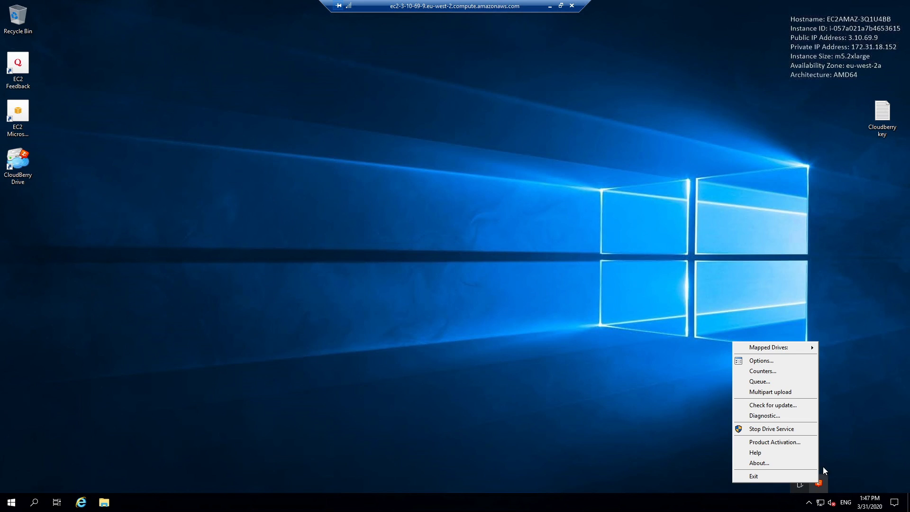
click(775, 360)
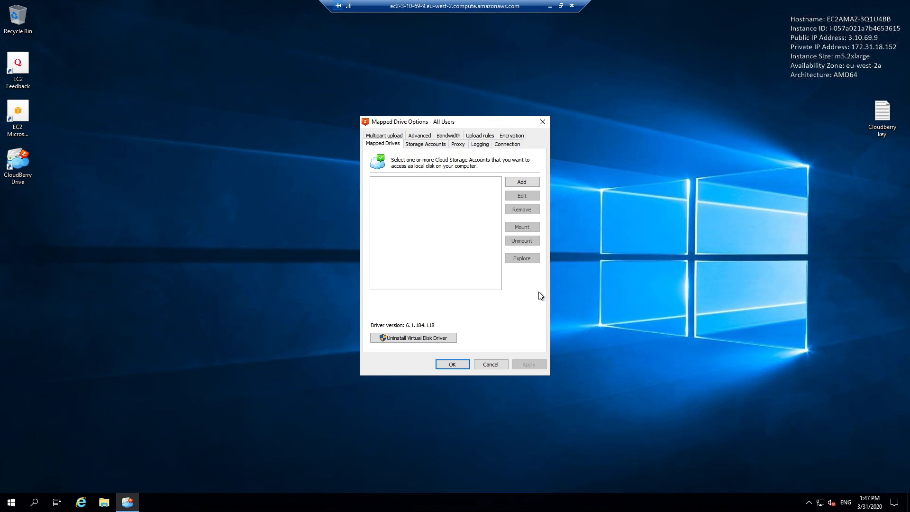
- Add a new mapped drive and start creating a new Amazon S3 storage account for it
click(518, 182)
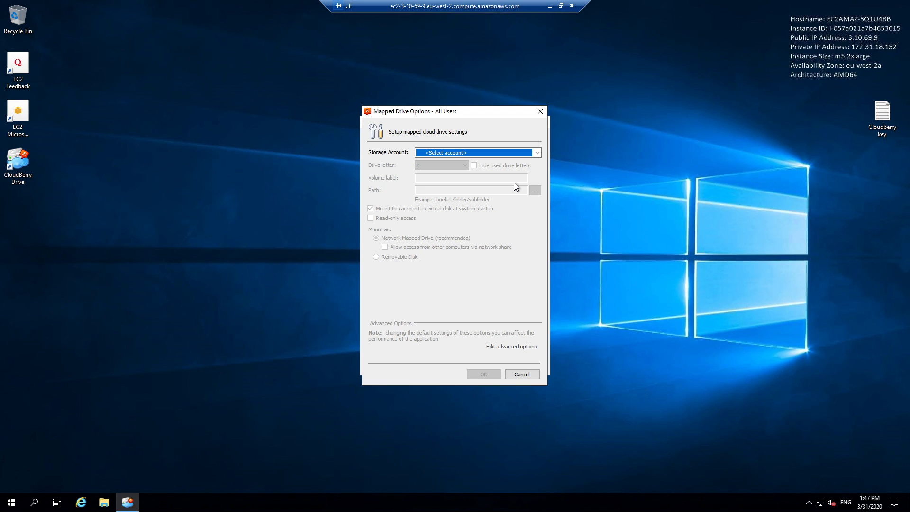
click(462, 150)
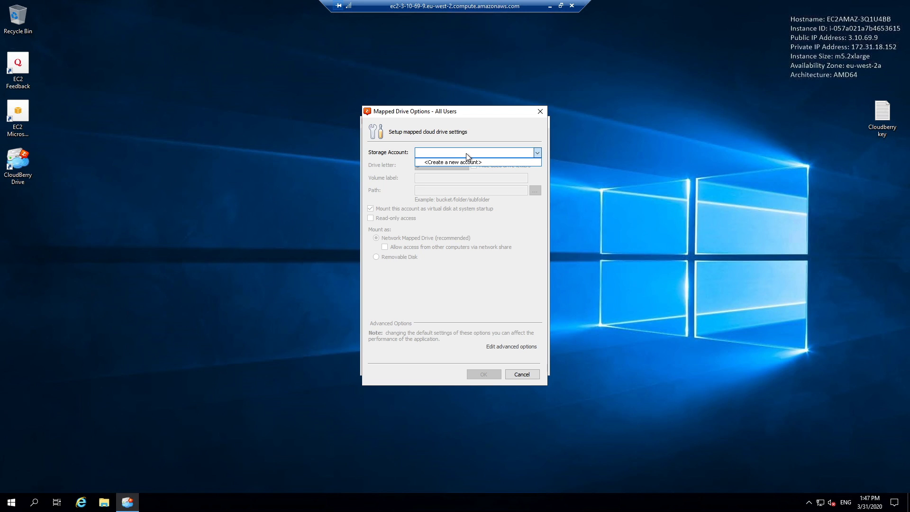
click(471, 162)
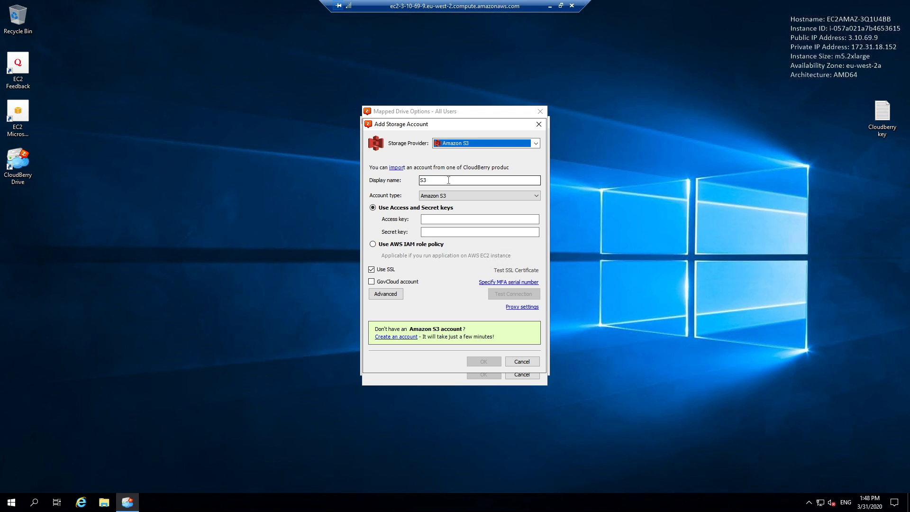
- Set the storage account display name to 'alteryx-server-demo-s3connect'
click(448, 180)
key(ctrl+a)
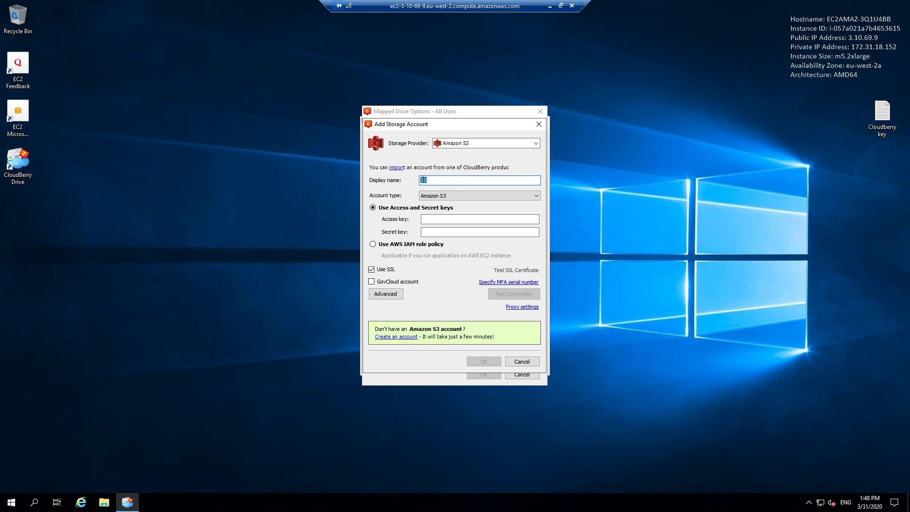
text(alteryx0)
key(BackSpace)
text(-server-demo-s3connect)
- Use the AWS IAM role policy with SSL off, test the connection, and save the account
click(386, 247)
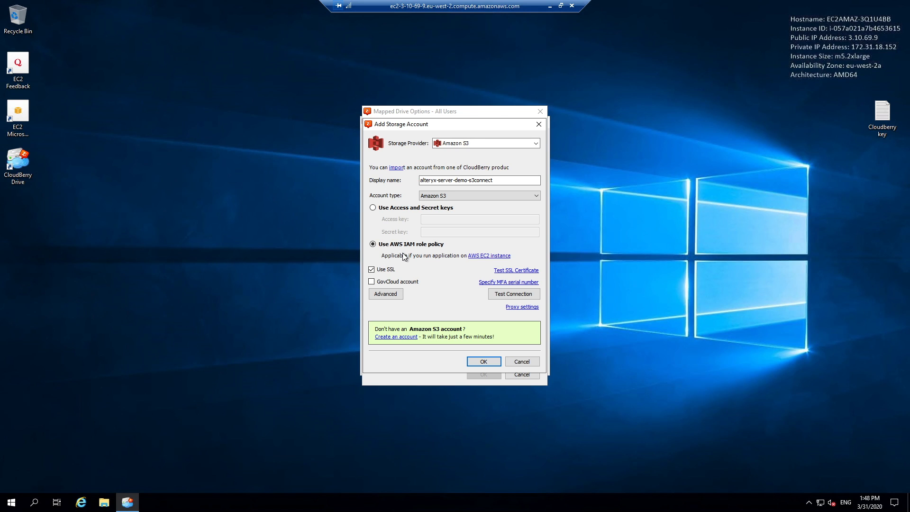
click(376, 269)
click(524, 295)
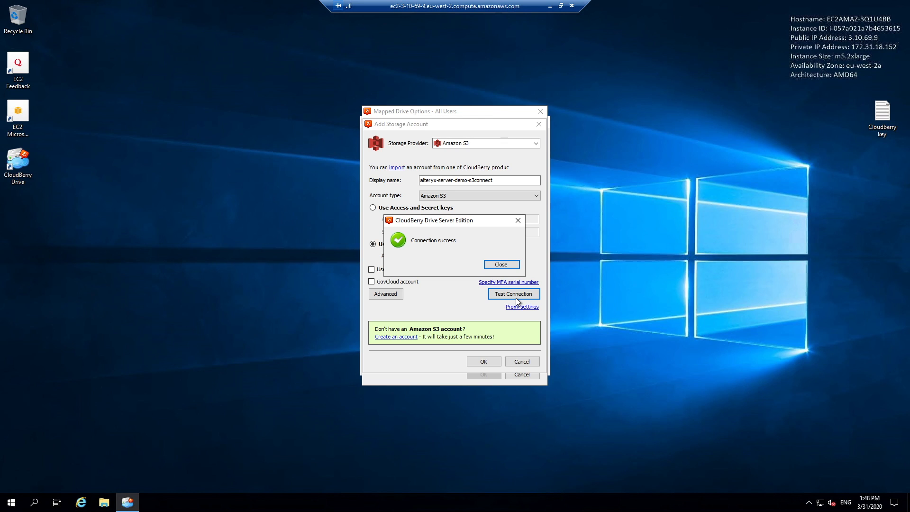
click(504, 263)
click(488, 363)
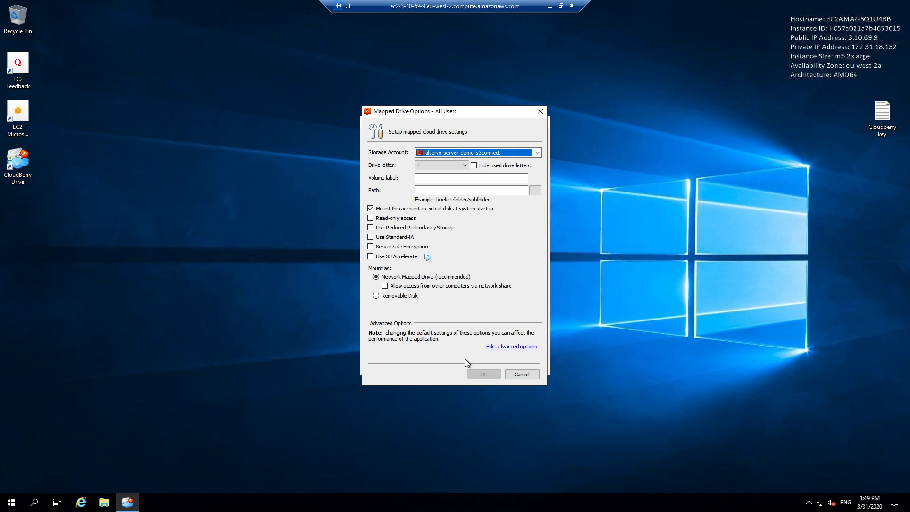
- Give the drive letter Z and volume label 'shared storage', then browse for its path
click(434, 168)
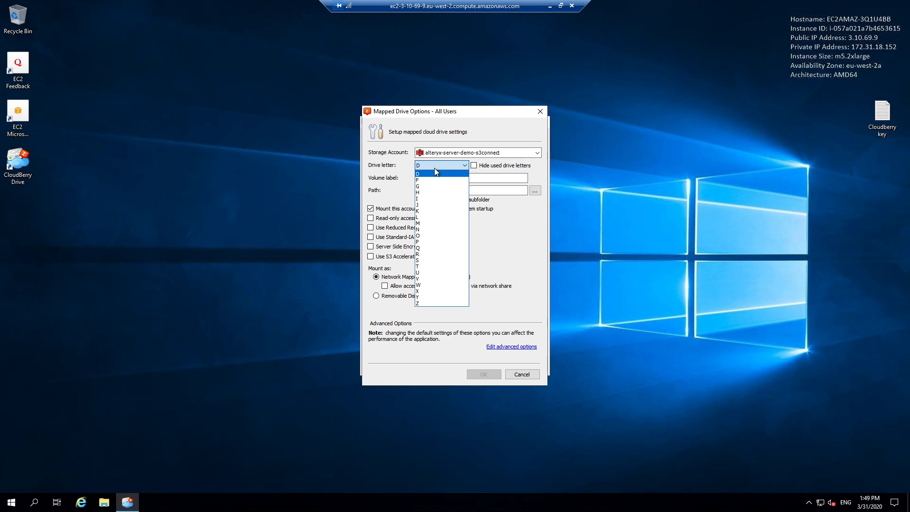
click(439, 302)
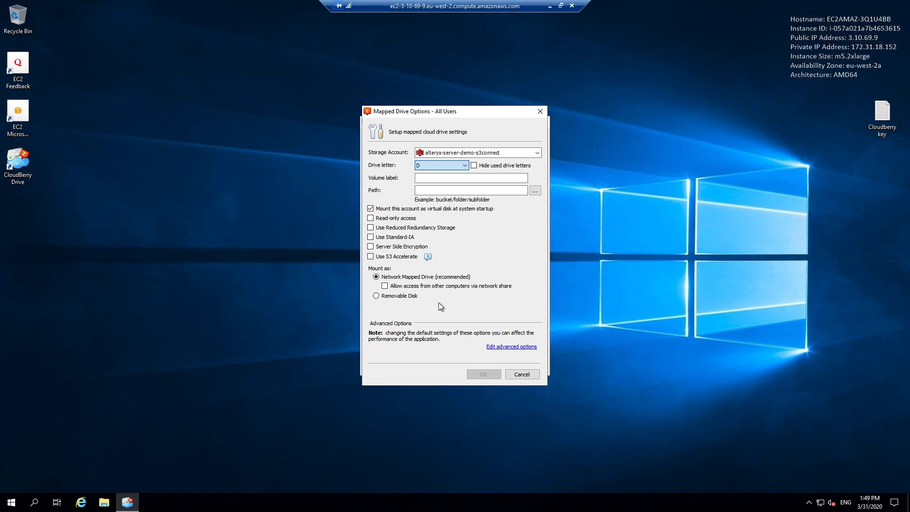
click(466, 178)
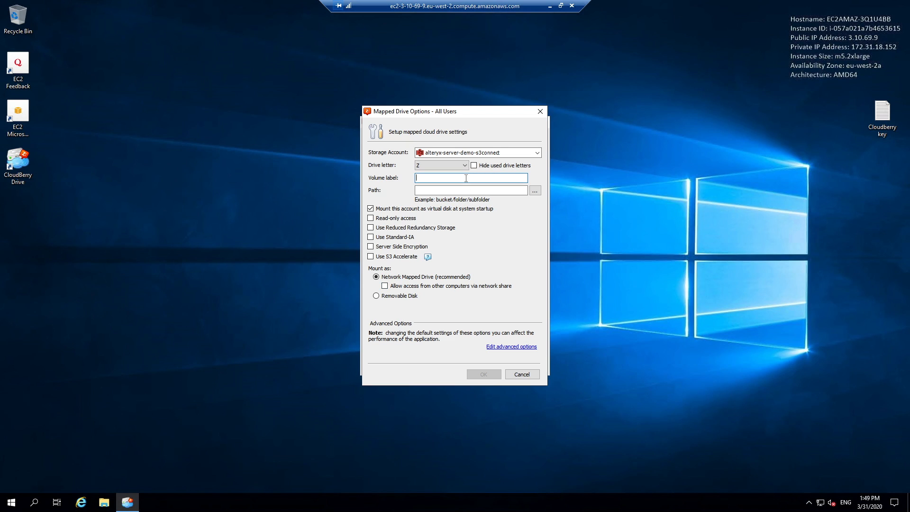
text(shared storage)
click(535, 192)
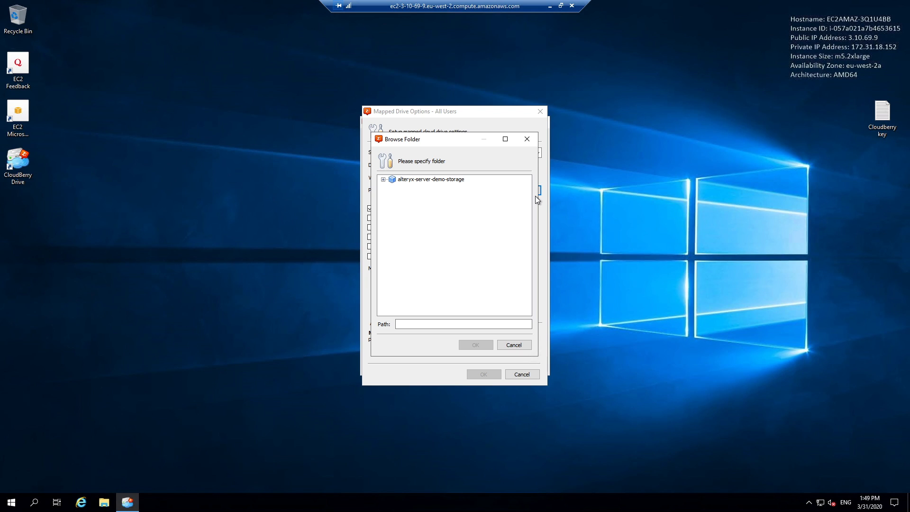
- Set the drive path to the alteryx-server-demo-storage bucket and save the drive settings
click(383, 180)
click(431, 180)
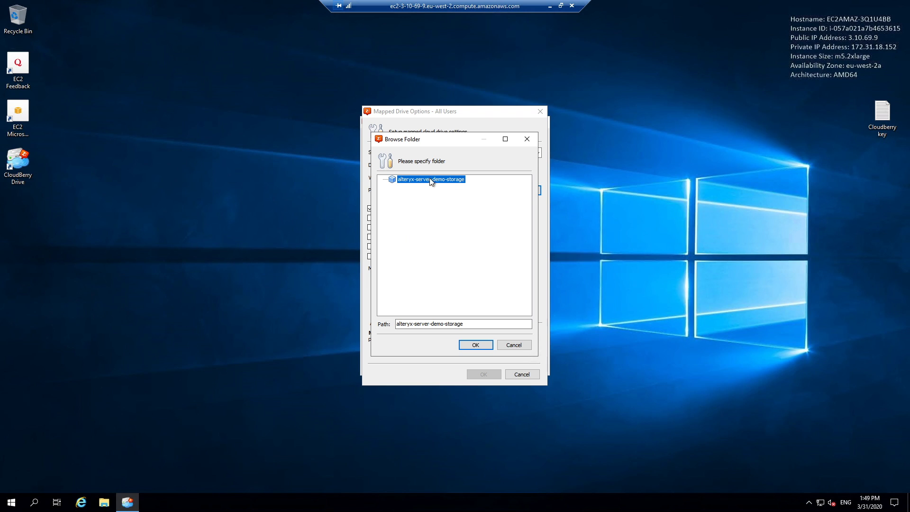
click(476, 345)
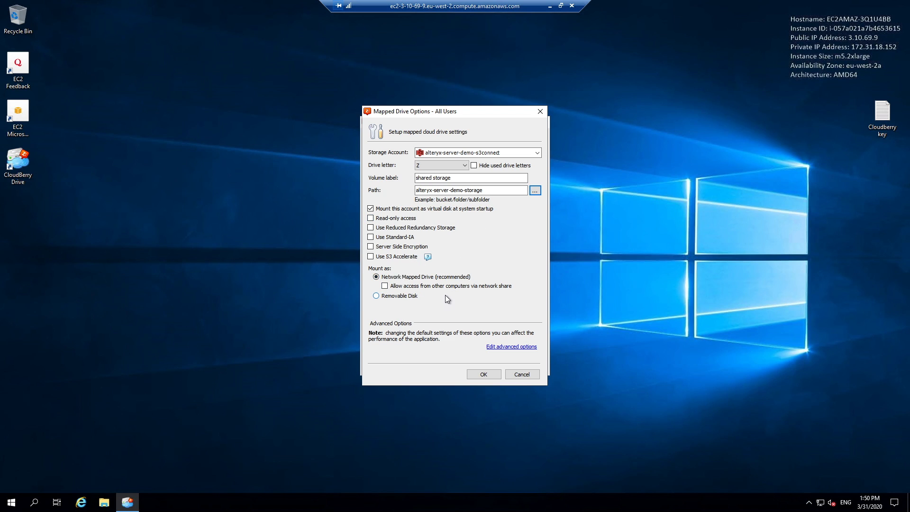
click(493, 376)
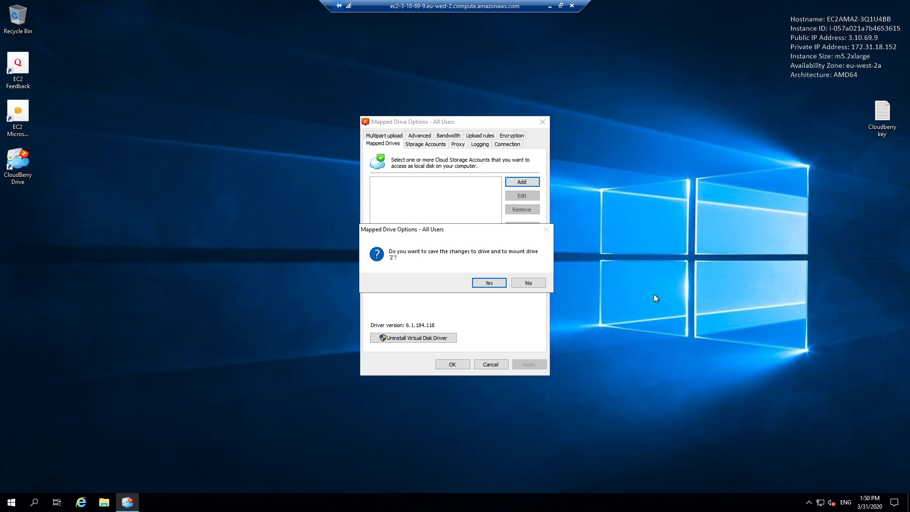
- Confirm mounting drive Z, close Mapped Drive Options, and open File Explorer
click(489, 283)
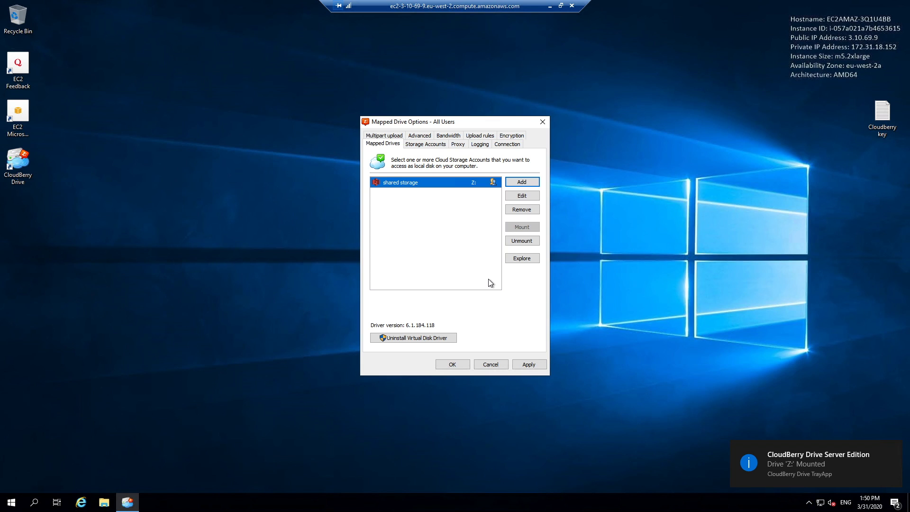
click(545, 122)
click(104, 502)
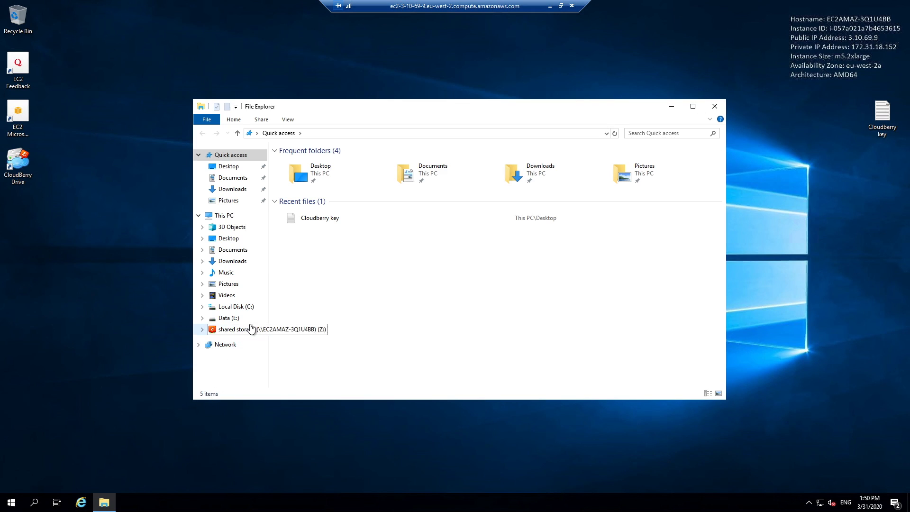
- View the empty shared storage (Z:) drive in File Explorer, confirm its Z:\ path, then close it
drag(268, 332, 310, 332)
click(261, 332)
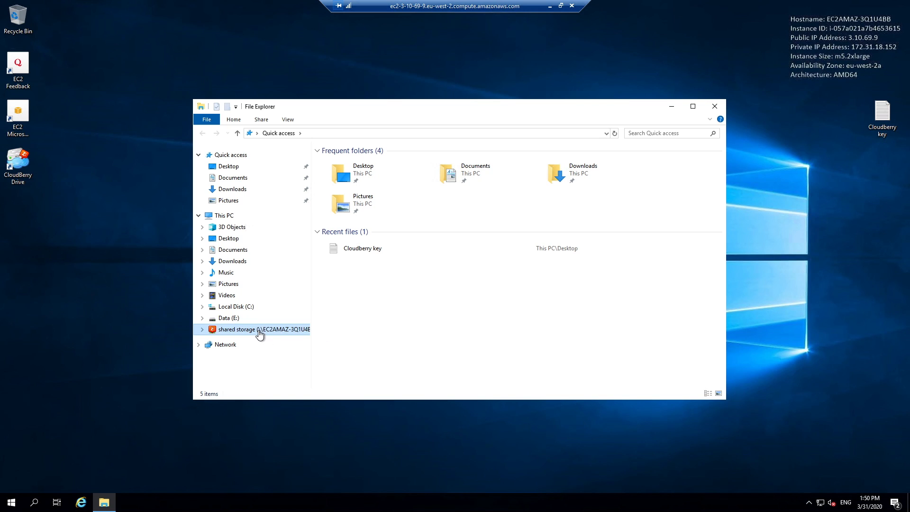
click(439, 134)
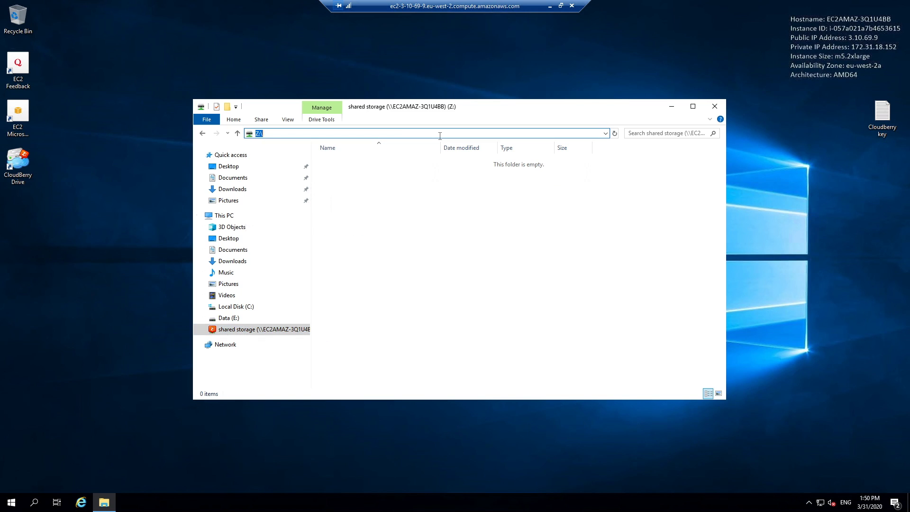
click(500, 231)
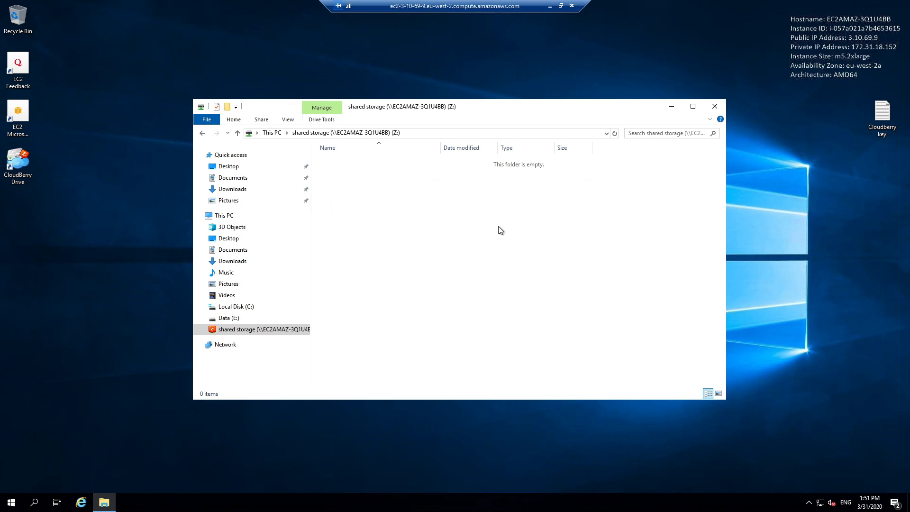
click(710, 106)
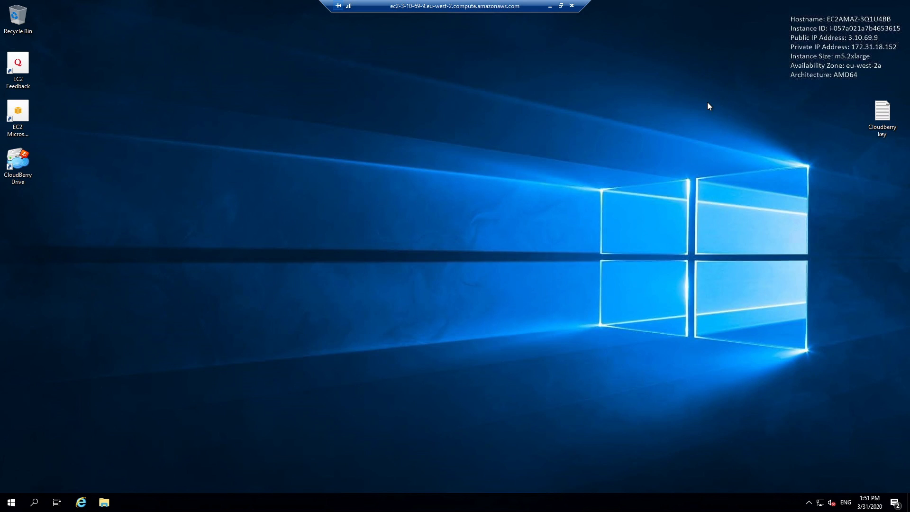